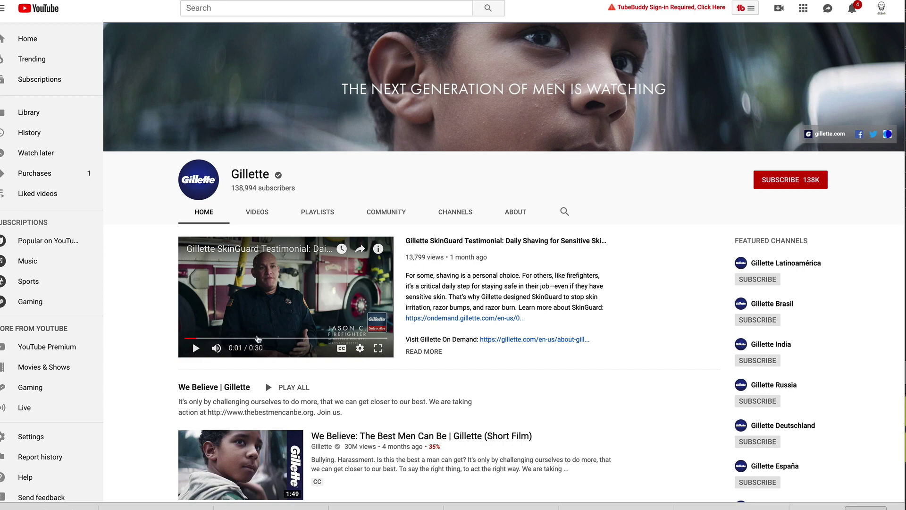
- Look through the video sections on the Gillette channel's home page, down to the TREO assisted shaving razor section
scroll(495, 286, down, 5)
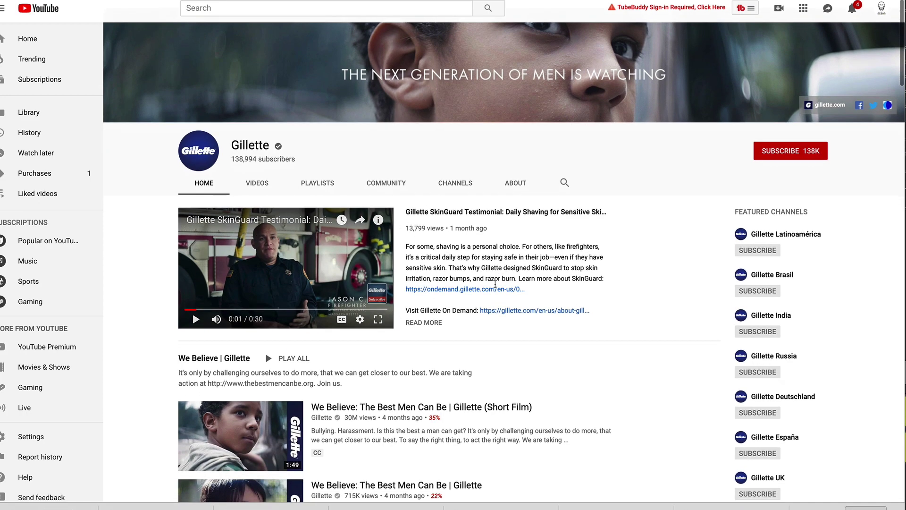
scroll(496, 288, down, 12)
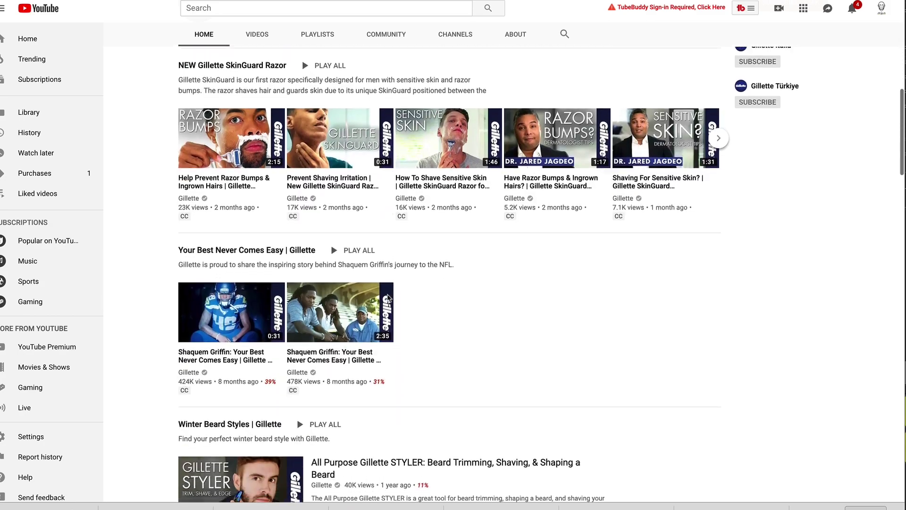
scroll(388, 298, down, 17)
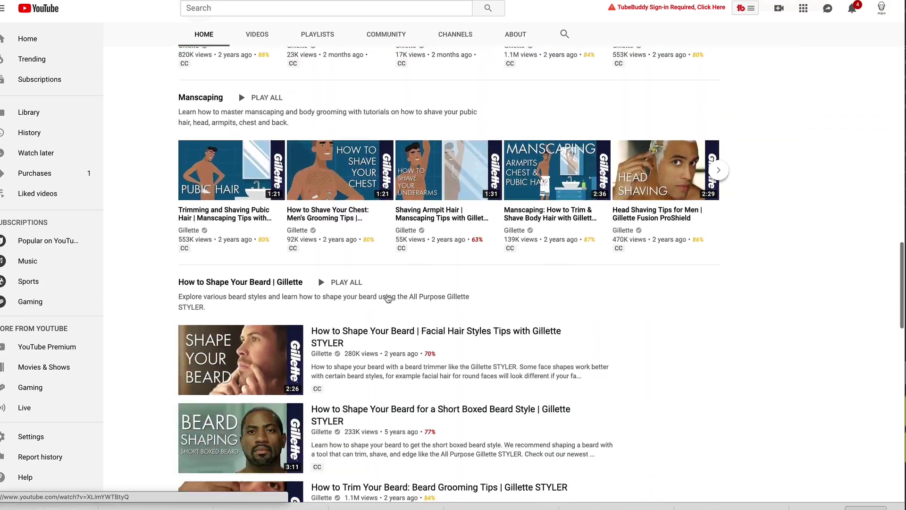
scroll(388, 298, down, 13)
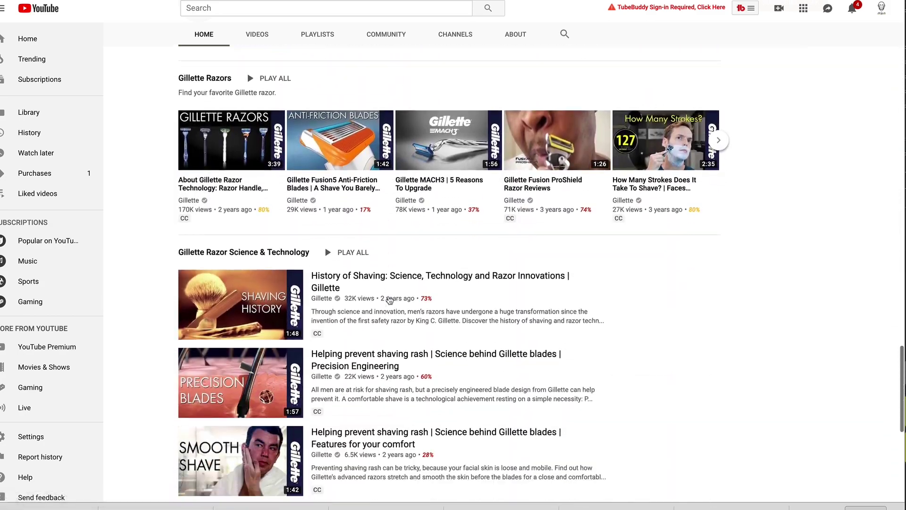
scroll(389, 300, down, 4)
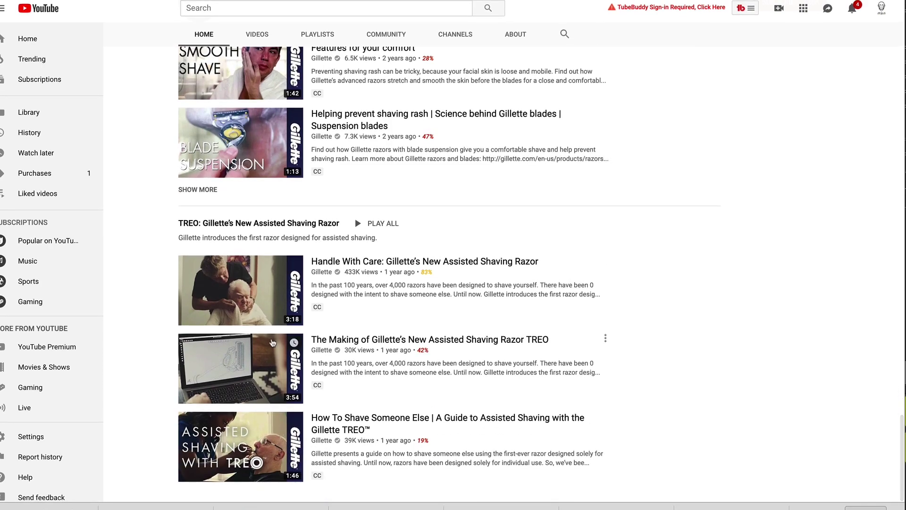
- Examine how the Gillette Manscaping and How to Shape Your Beard sections present their descriptions, thumbnails and videos
scroll(272, 221, up, 6)
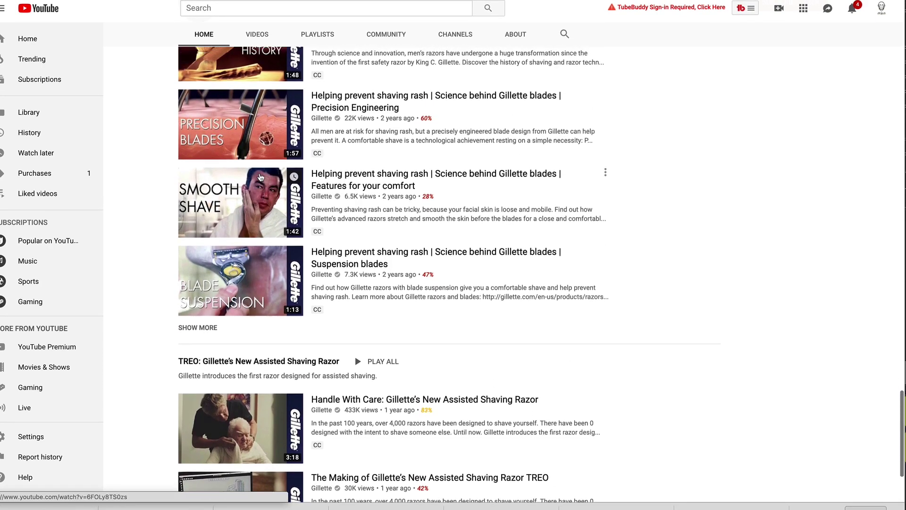
scroll(271, 221, up, 8)
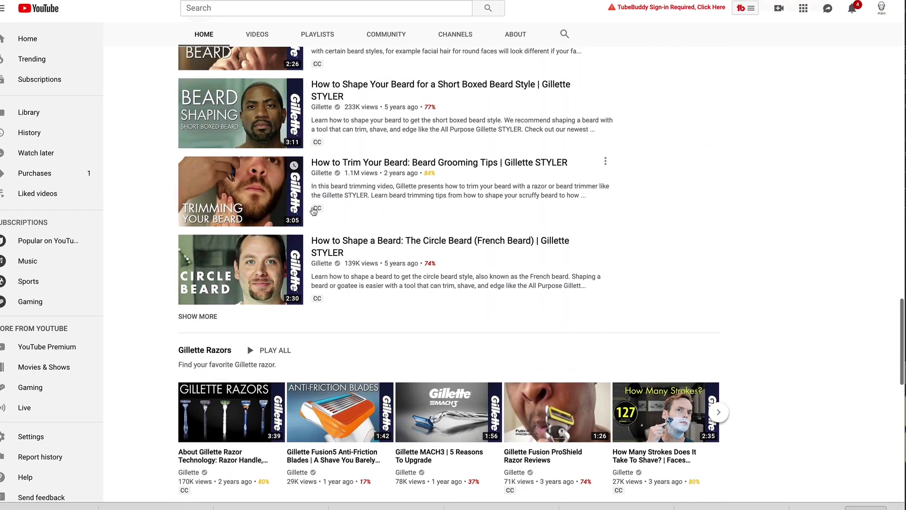
scroll(267, 228, up, 2)
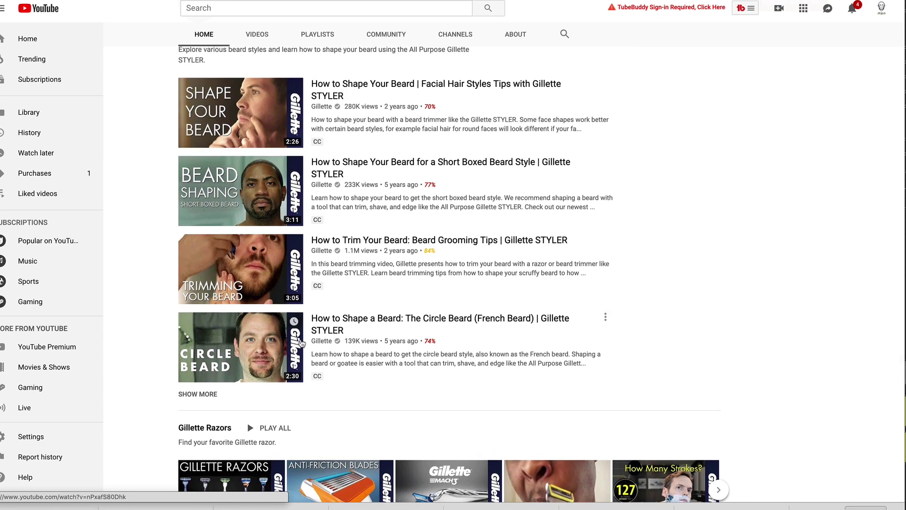
scroll(344, 297, up, 5)
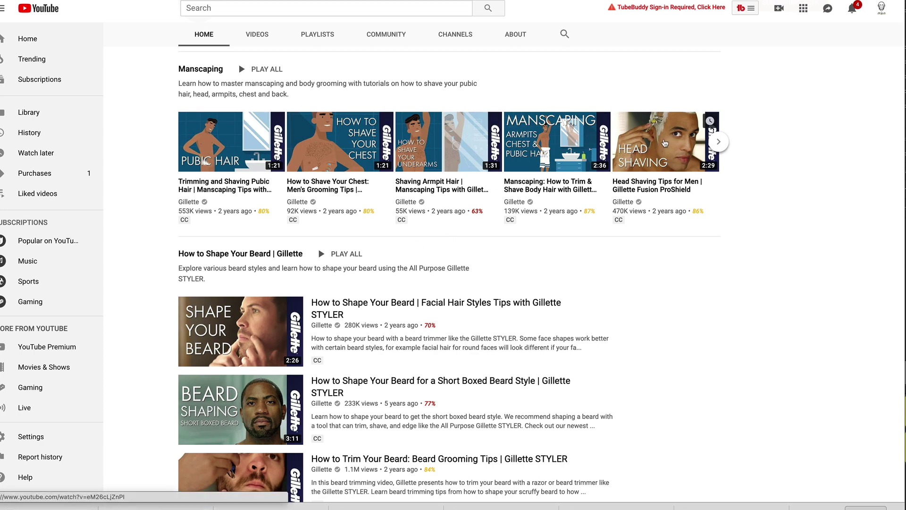
scroll(617, 292, down, 3)
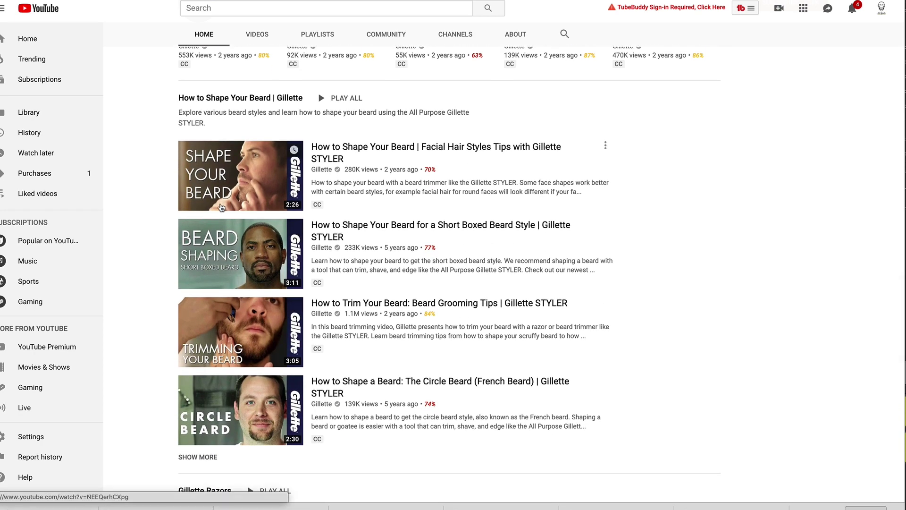
scroll(330, 307, down, 1)
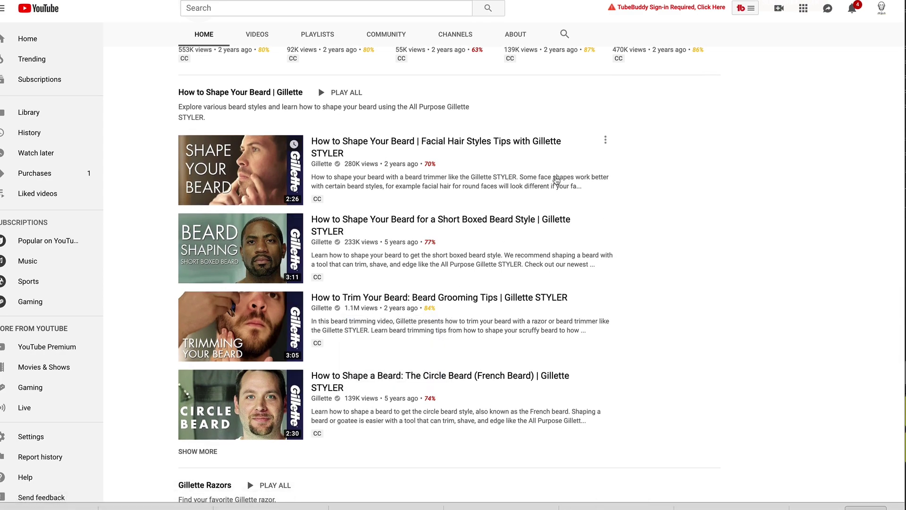
- Return to the Gillette channel's banner and review its featured video and We Believe section
scroll(512, 276, up, 15)
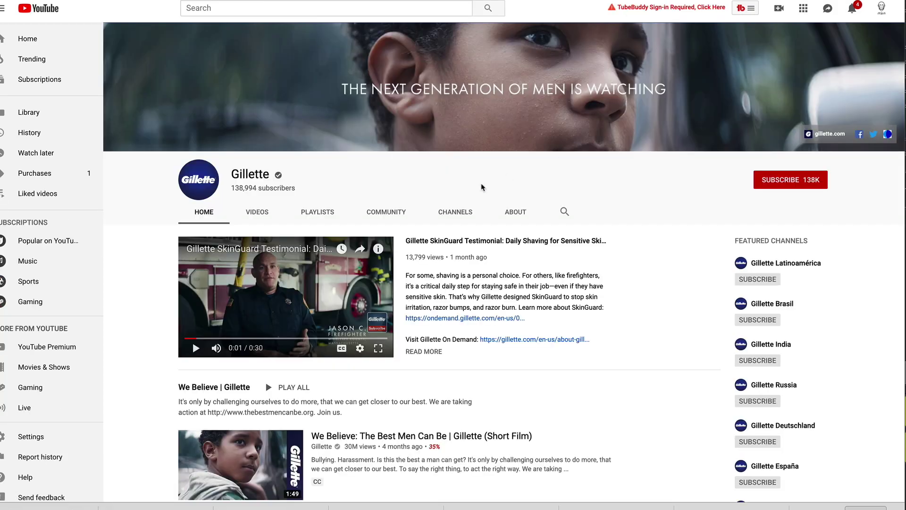
scroll(463, 191, down, 10)
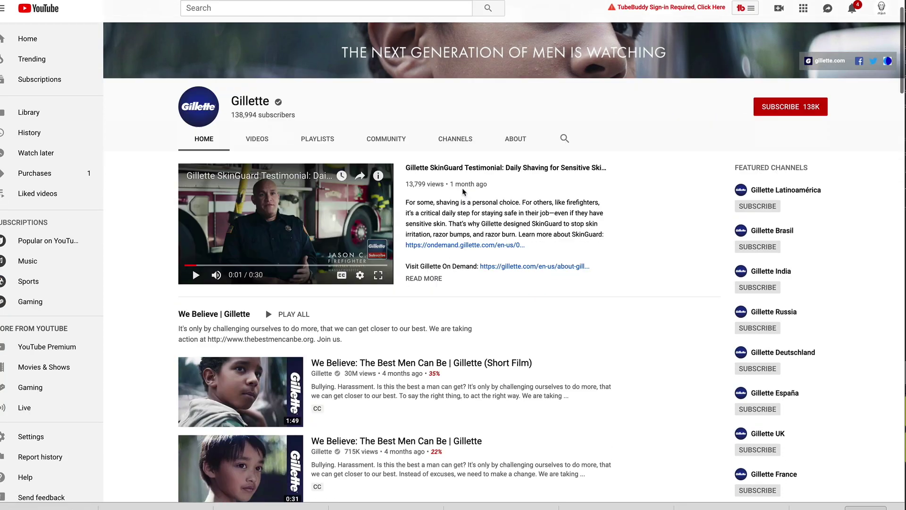
scroll(463, 192, up, 10)
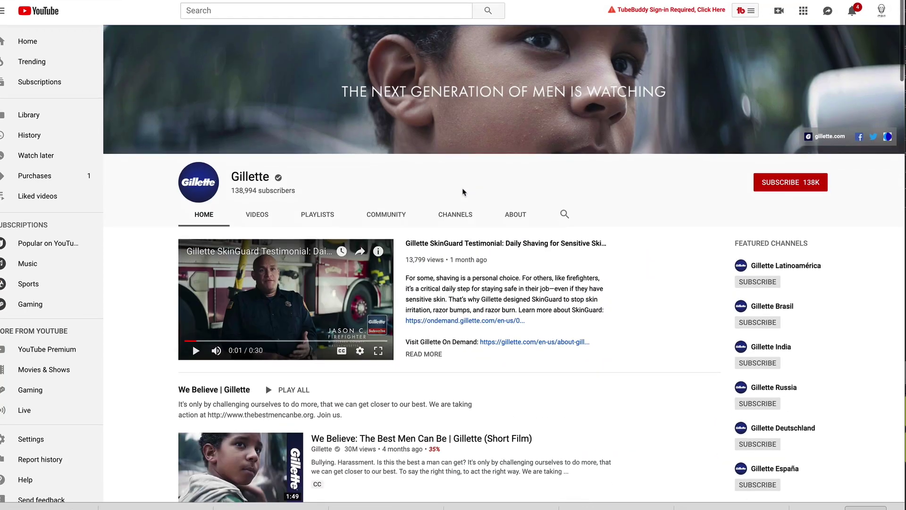
scroll(428, 308, down, 7)
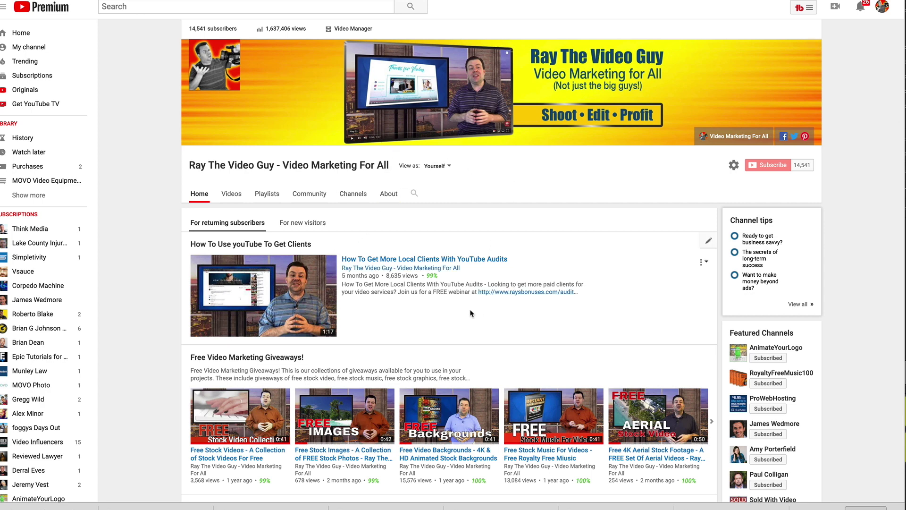
- Switch to the Ray The Video Guy channel and look through its home page sections down to the iMovie tutorials
scroll(512, 270, down, 1)
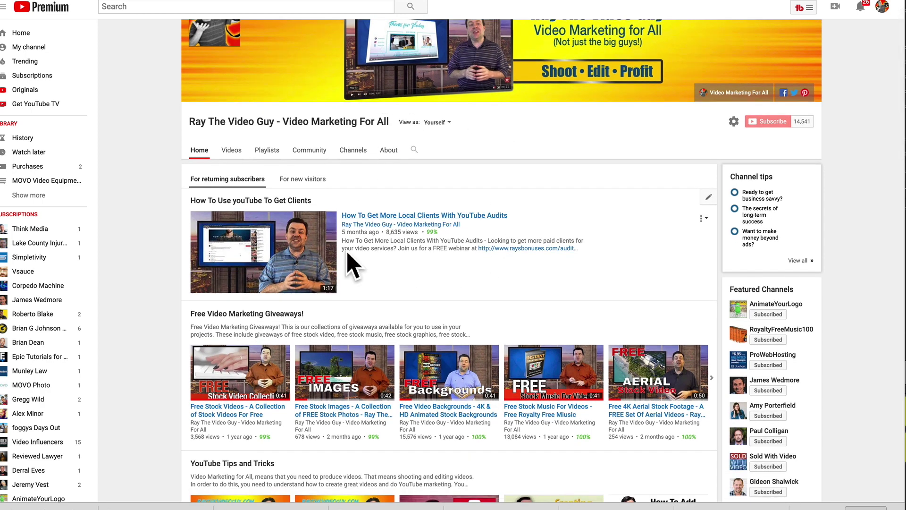
scroll(357, 263, down, 4)
scroll(352, 194, down, 7)
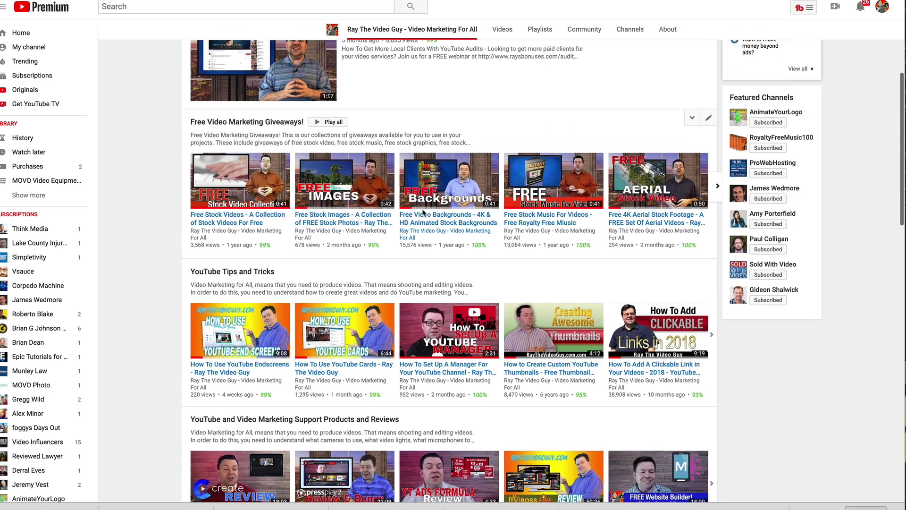
scroll(382, 236, down, 10)
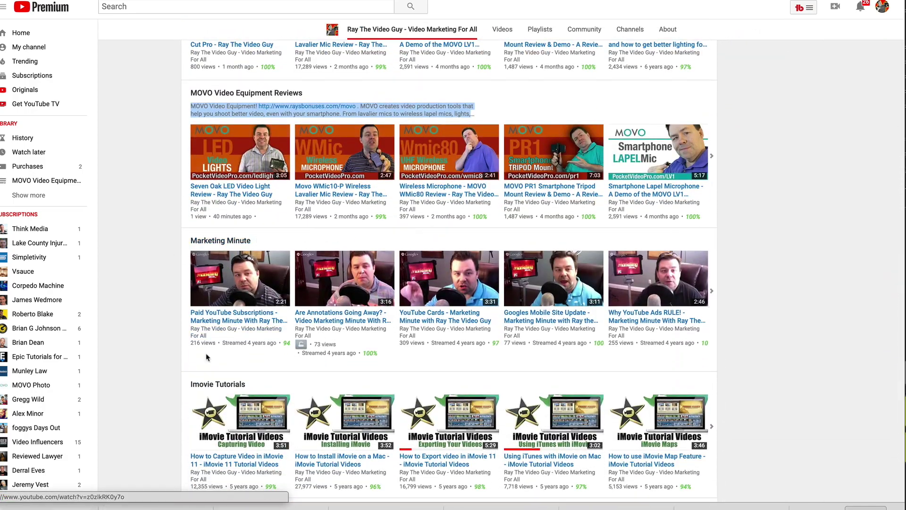
scroll(227, 236, down, 1)
scroll(276, 263, up, 2)
scroll(276, 263, up, 4)
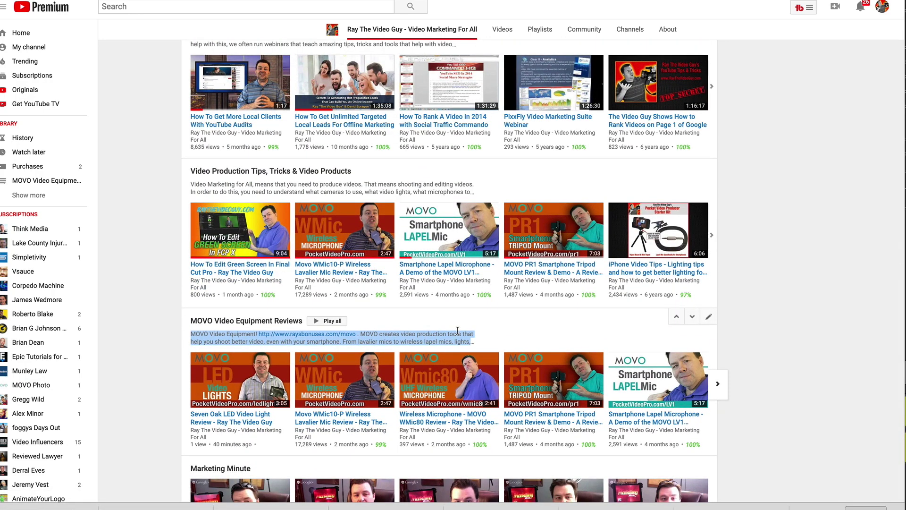
click(458, 330)
scroll(448, 283, up, 2)
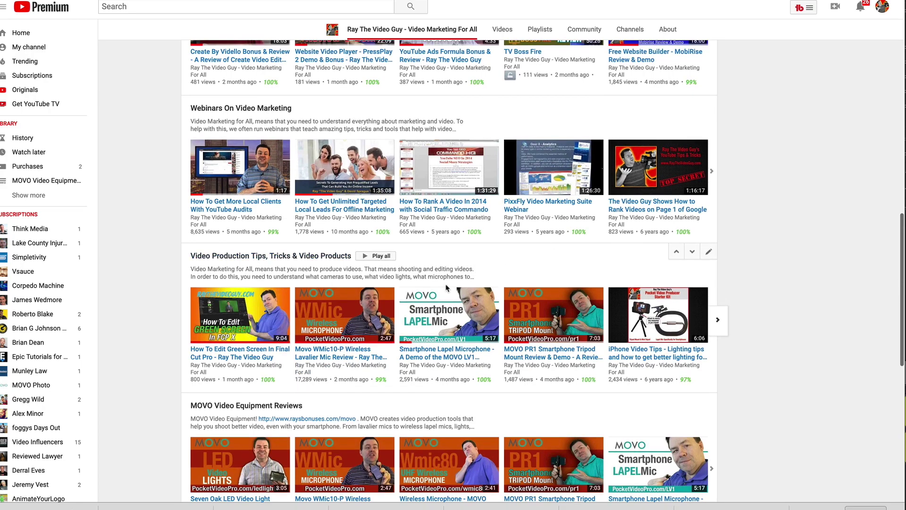
scroll(293, 241, up, 1)
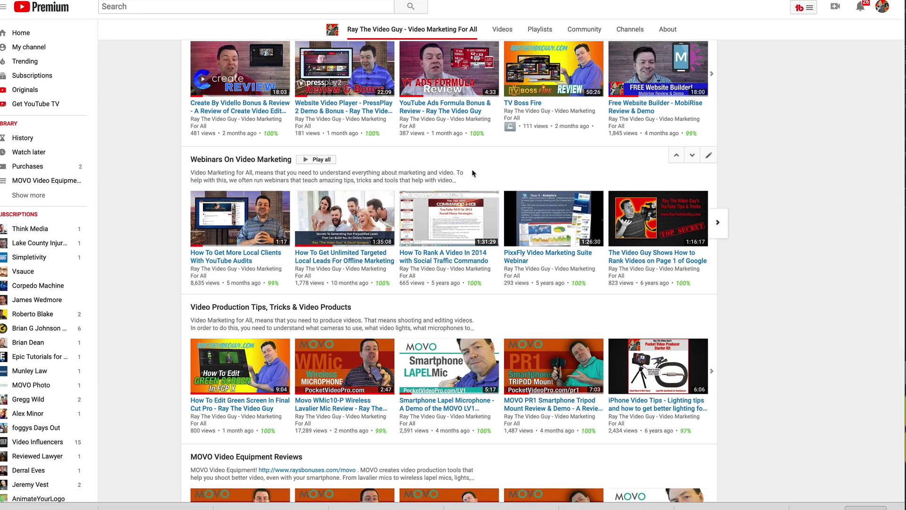
scroll(455, 198, up, 15)
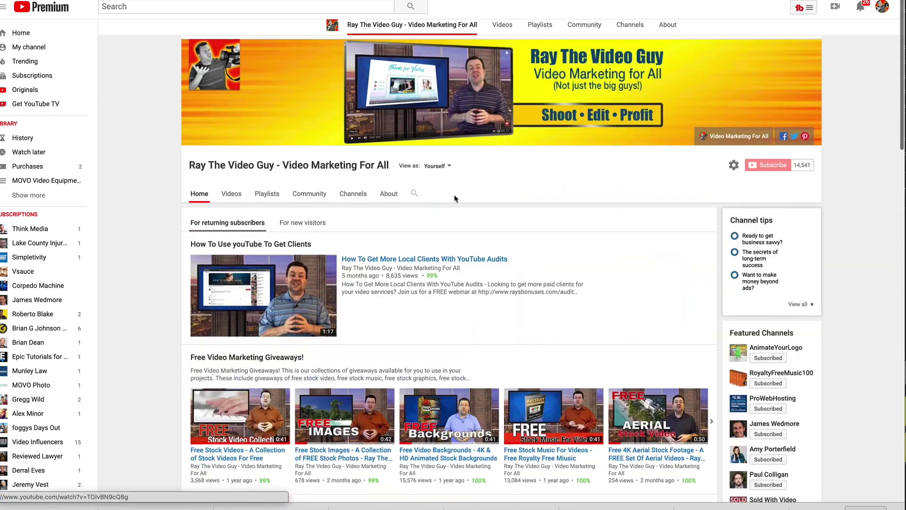
- Examine the channel's themed sections from Free Video Marketing Giveaways to MOVO Video Equipment Reviews, then return to the banner
scroll(469, 212, down, 3)
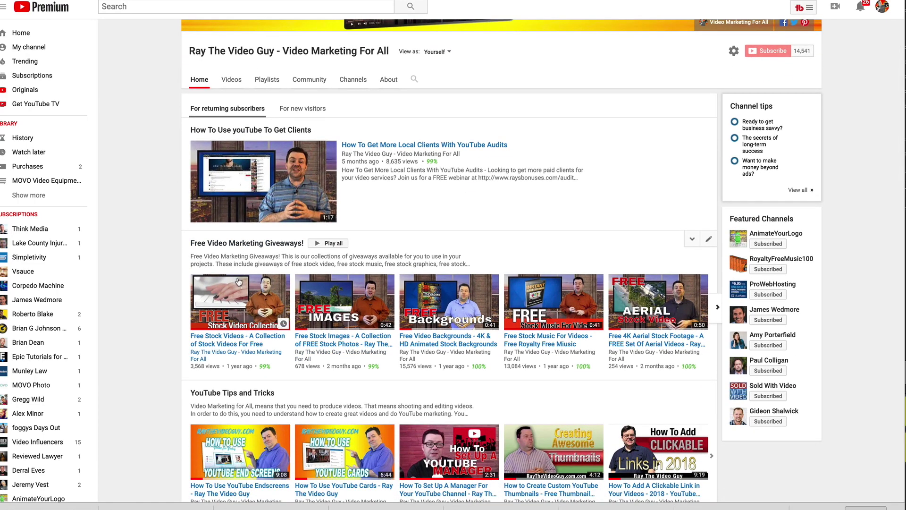
scroll(289, 368, down, 3)
scroll(289, 368, down, 2)
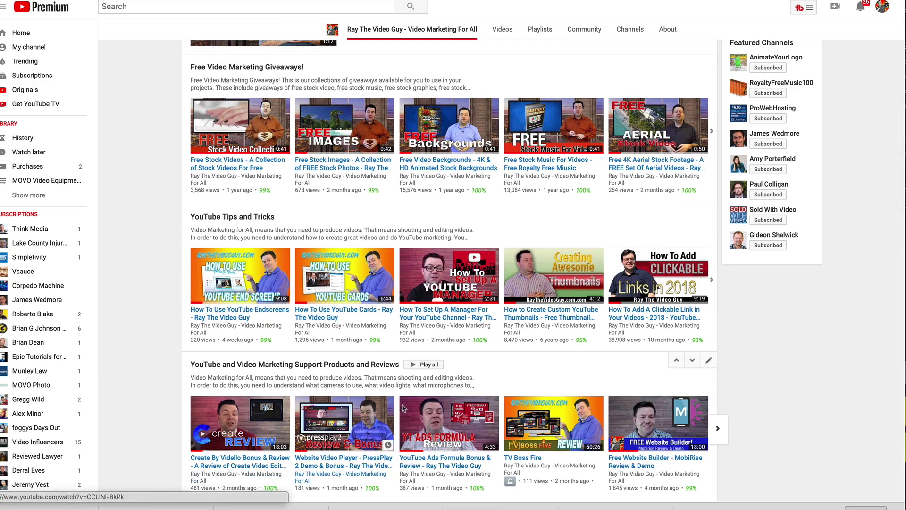
scroll(248, 335, down, 5)
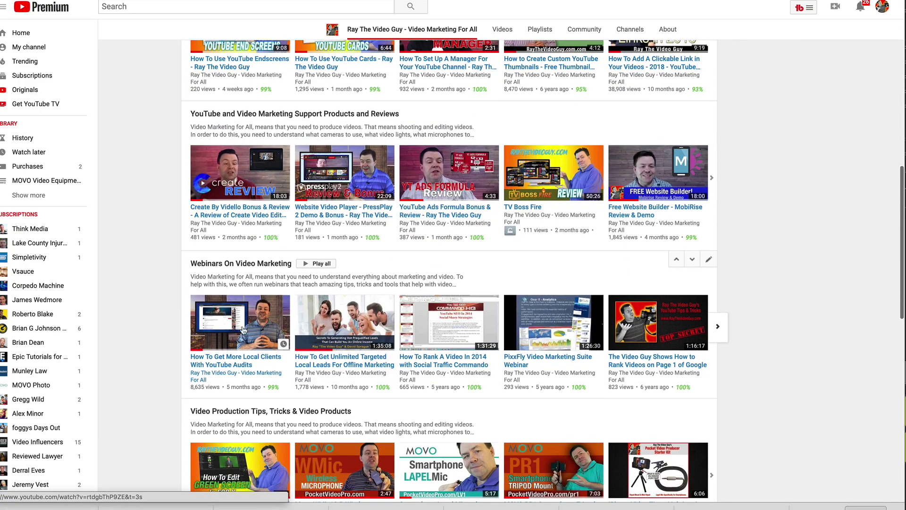
scroll(397, 330, down, 3)
scroll(395, 329, down, 3)
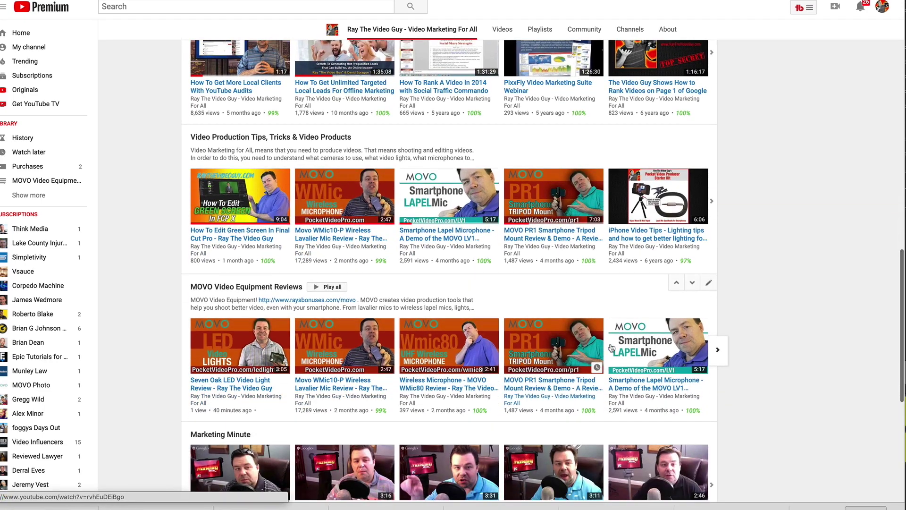
scroll(532, 290, up, 10)
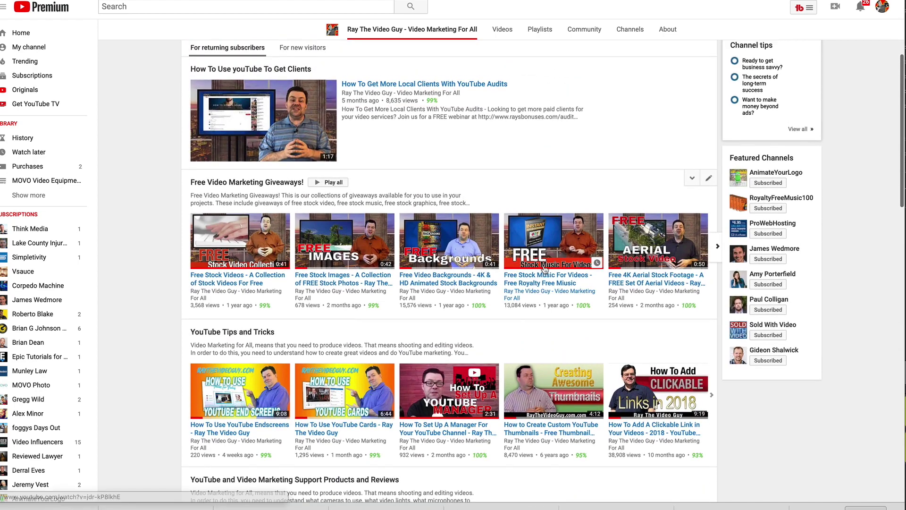
scroll(519, 236, up, 4)
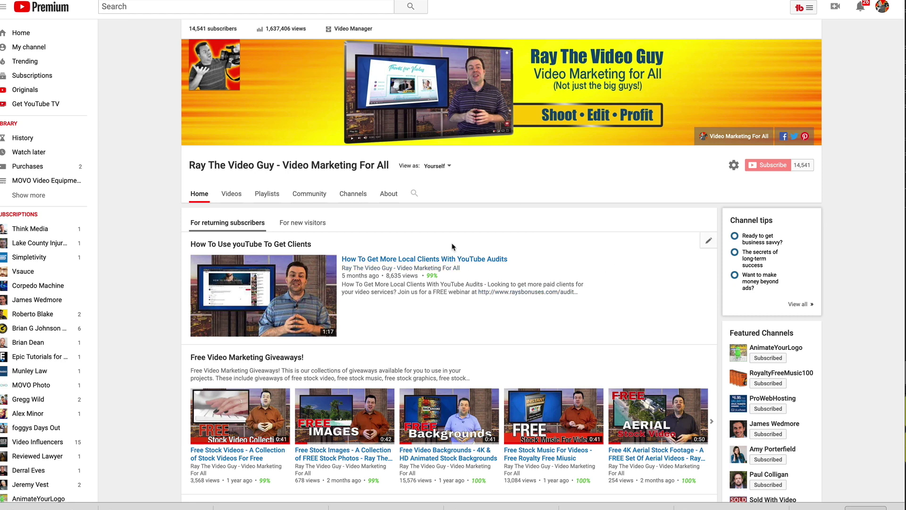
- Compare the Ray The Video Guy channel's header and first sections with those on the Gillette channel page
scroll(463, 243, down, 1)
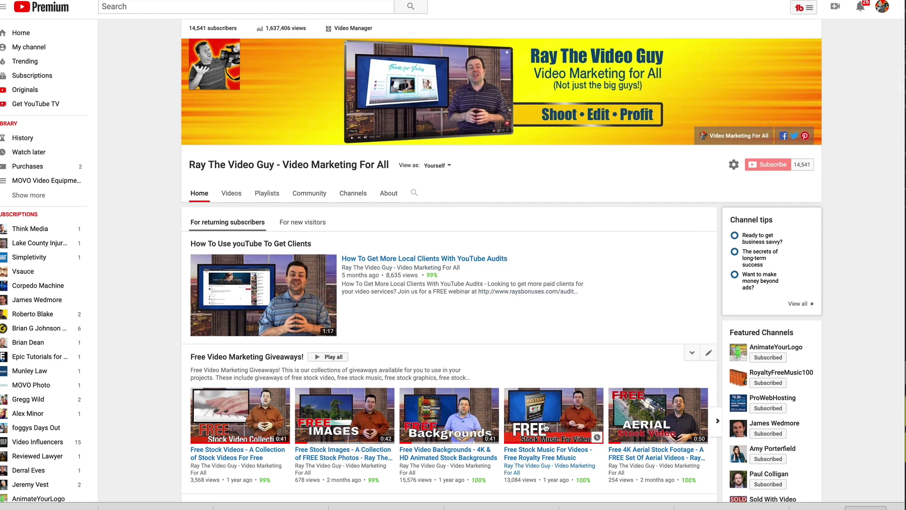
scroll(504, 349, down, 1)
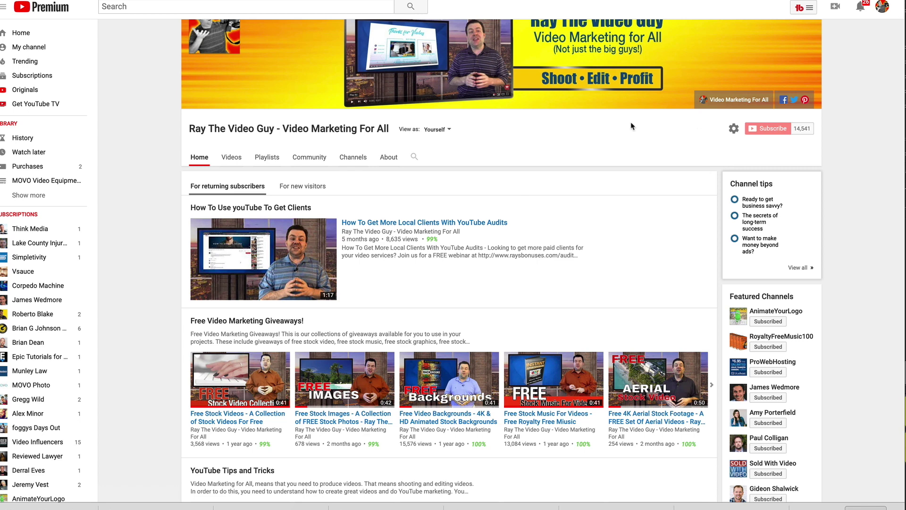
scroll(633, 127, up, 1)
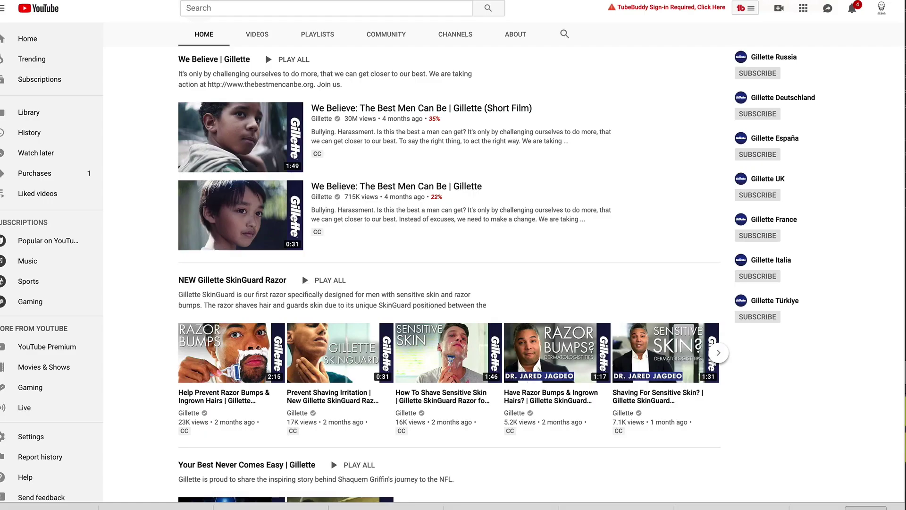
scroll(509, 226, up, 7)
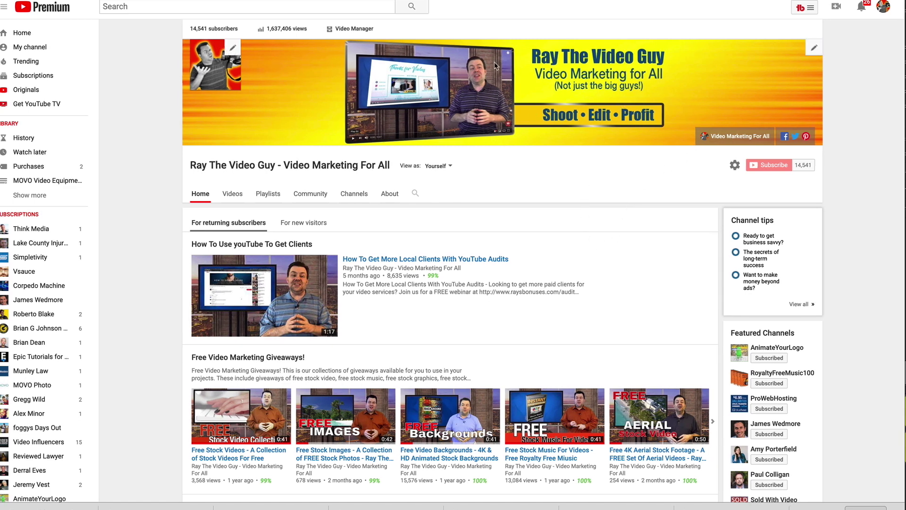
- On the Ray The Video Guy channel, start editing the channel icon and proceed to the linked Brand Account's photo picker
scroll(229, 53, down, 1)
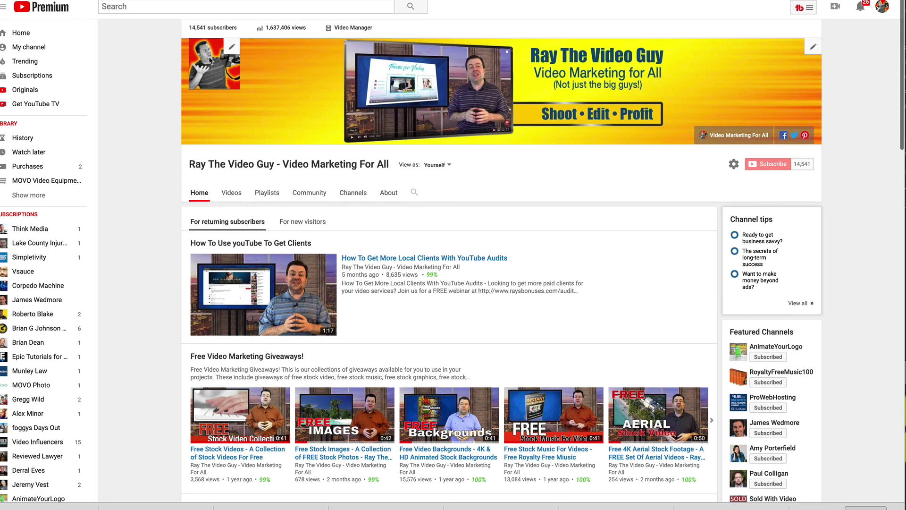
click(231, 48)
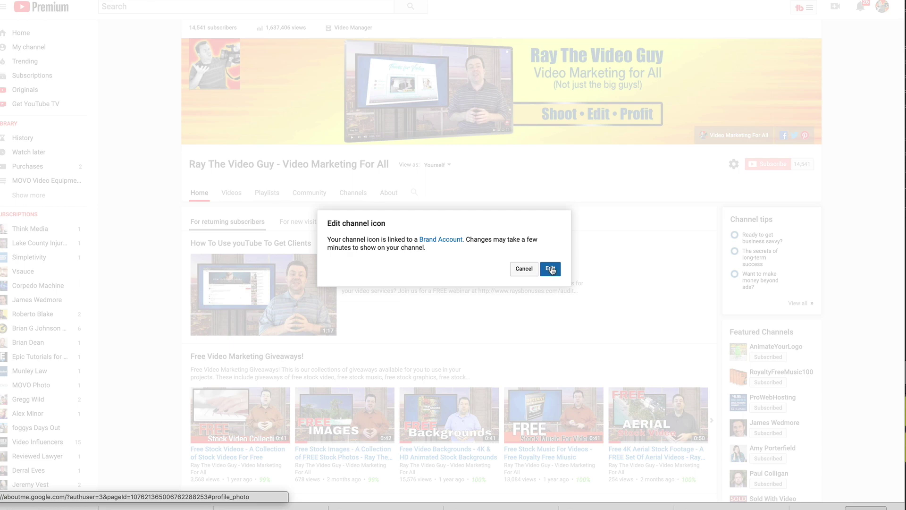
click(550, 269)
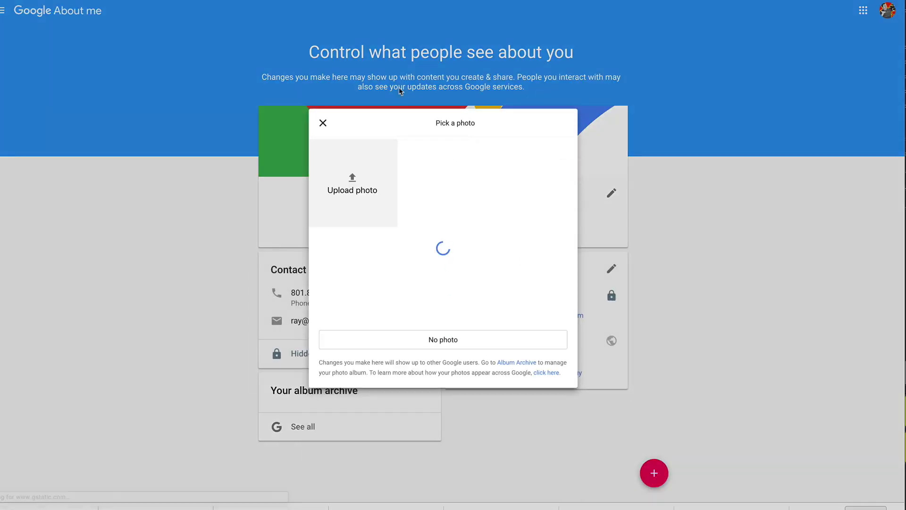
- Close the photo picker without choosing a photo and return to the Ray The Video Guy channel's home page
click(323, 125)
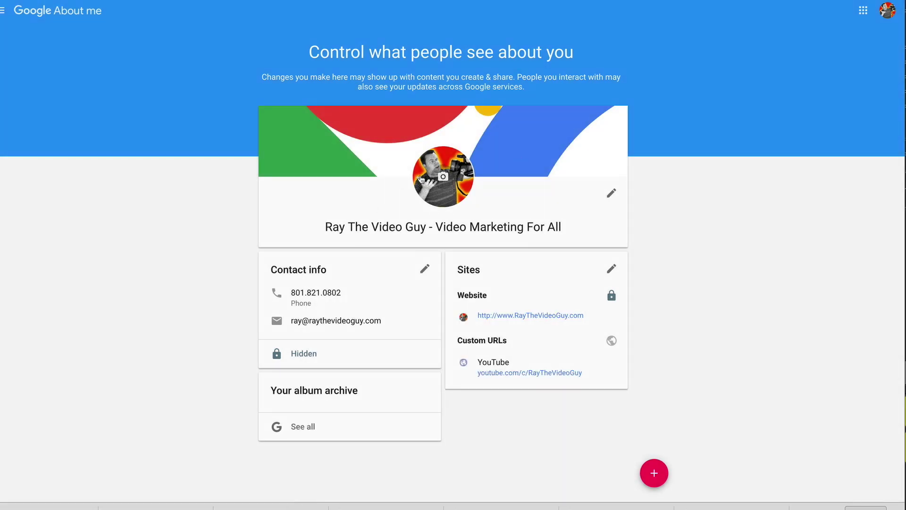
mouse_move(435, 151)
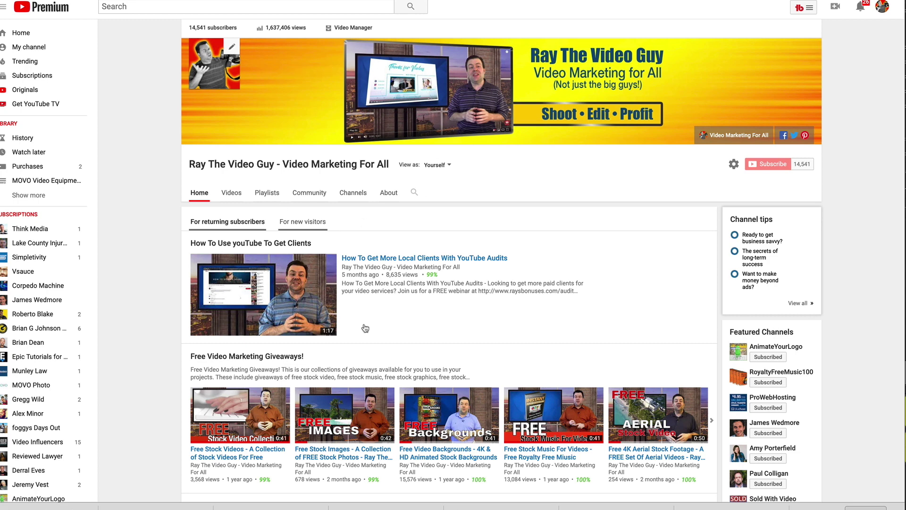
scroll(464, 366, down, 1)
scroll(464, 366, up, 1)
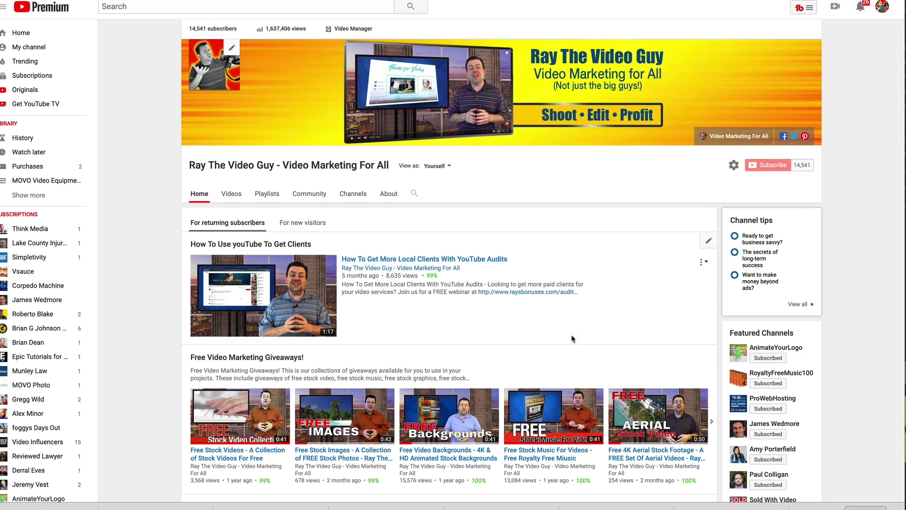
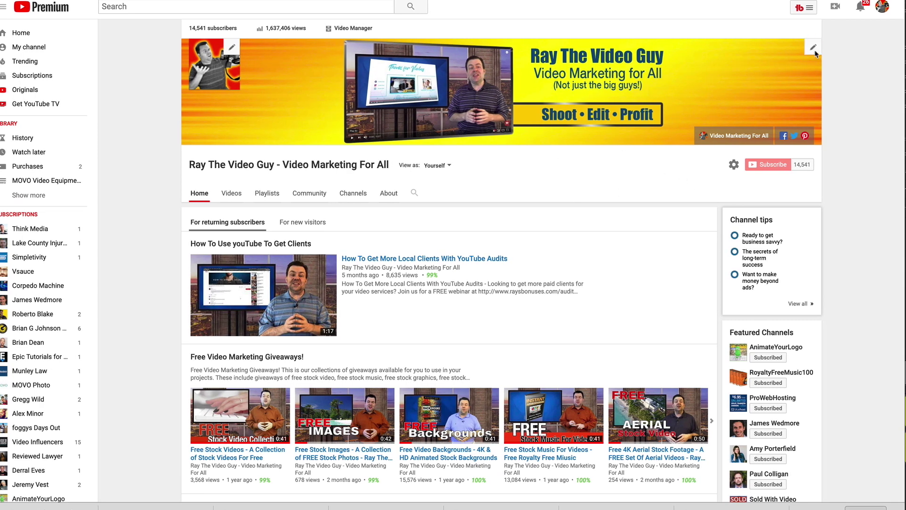
- Start editing the channel art, review the Your photos and Gallery image sources, and return to Upload photos
click(814, 49)
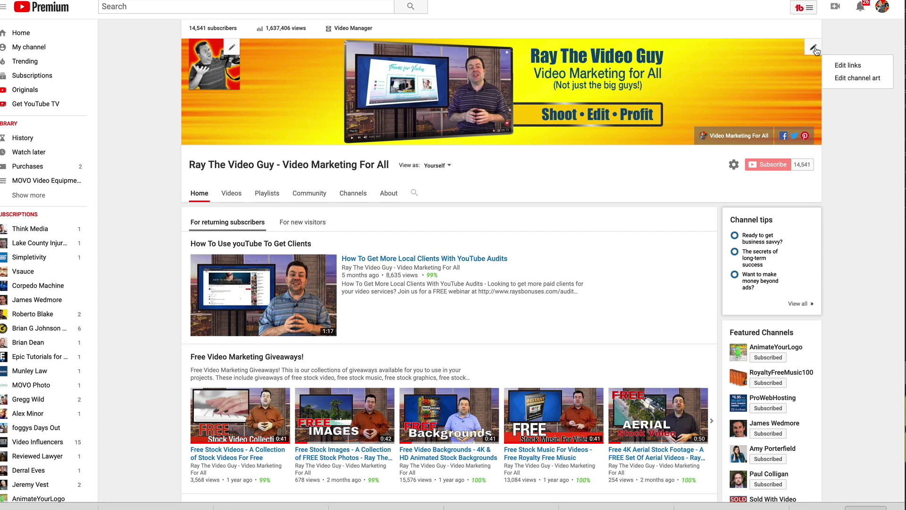
click(863, 81)
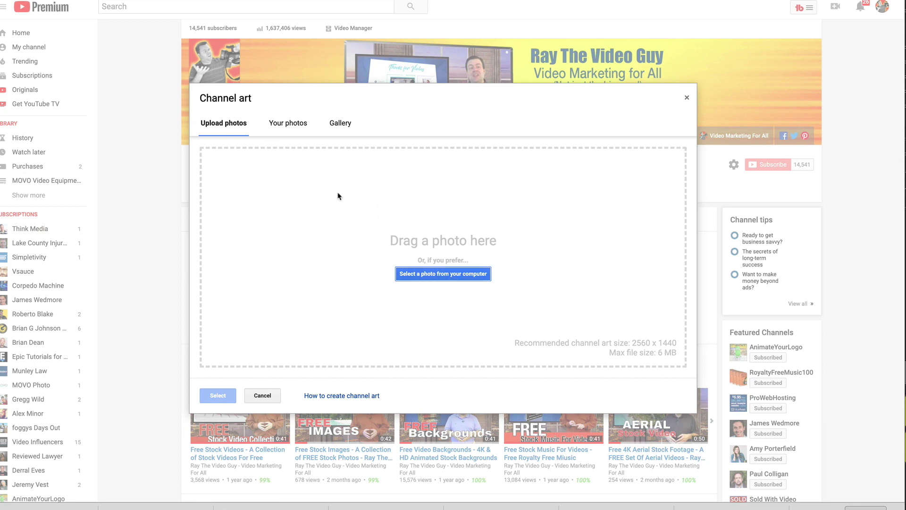
click(298, 124)
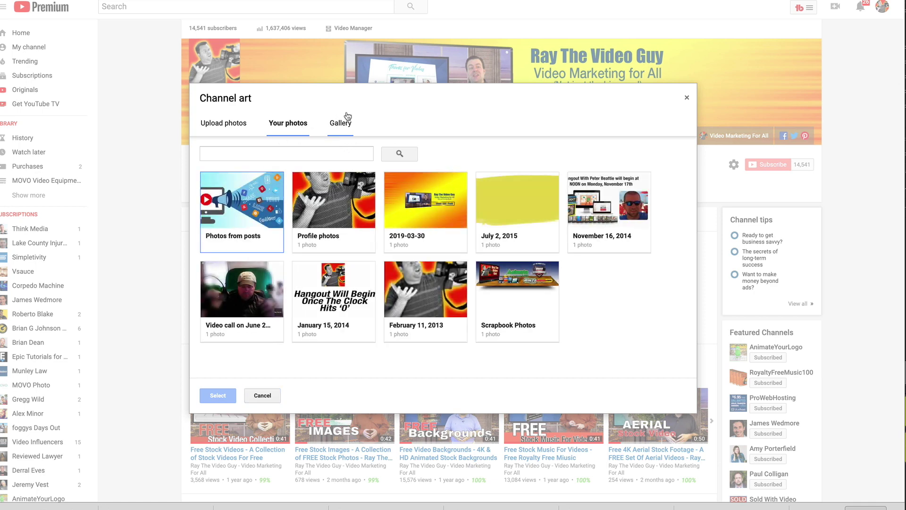
scroll(348, 202, down, 1)
scroll(348, 202, up, 1)
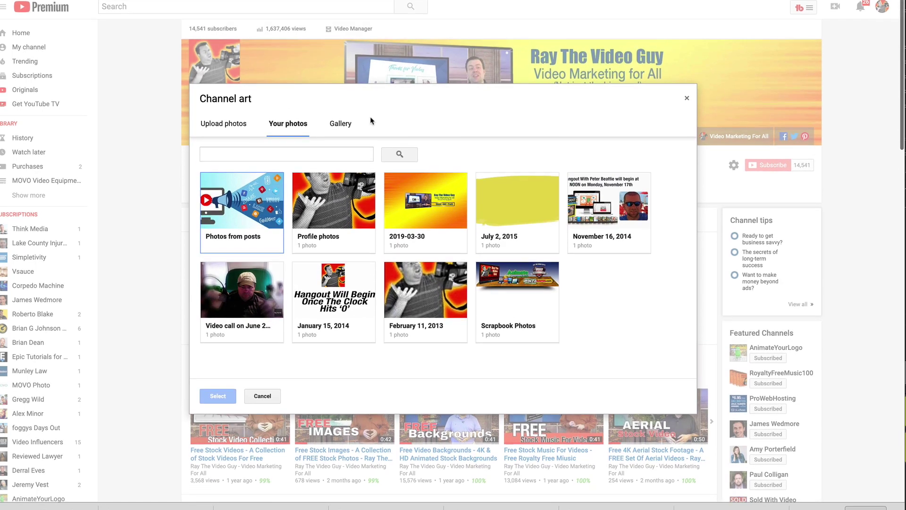
click(338, 123)
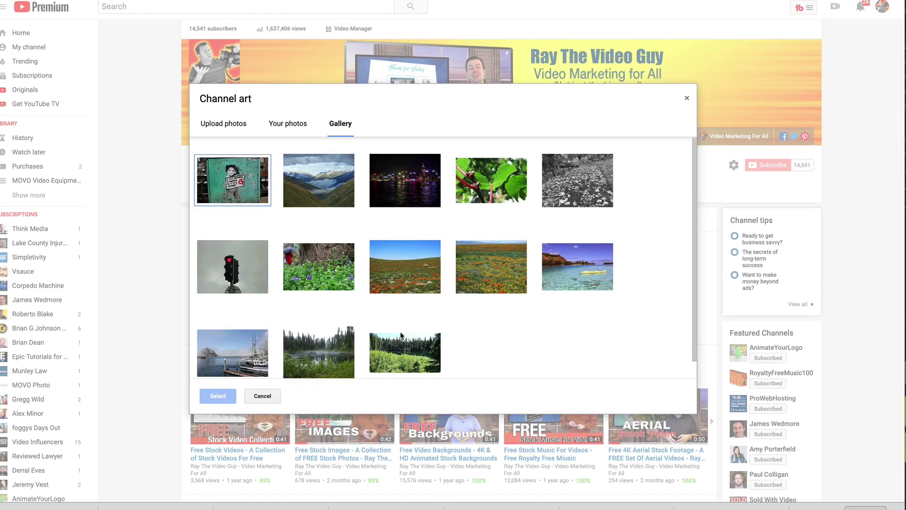
click(299, 130)
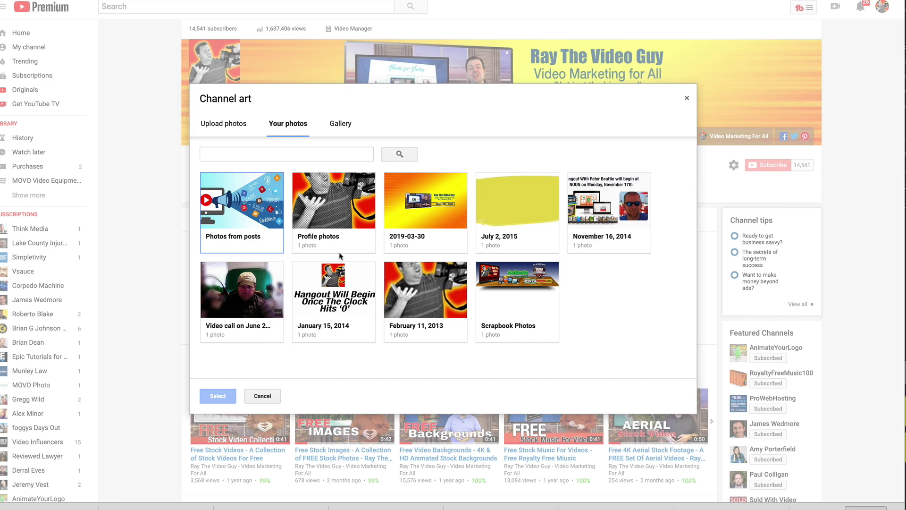
click(231, 125)
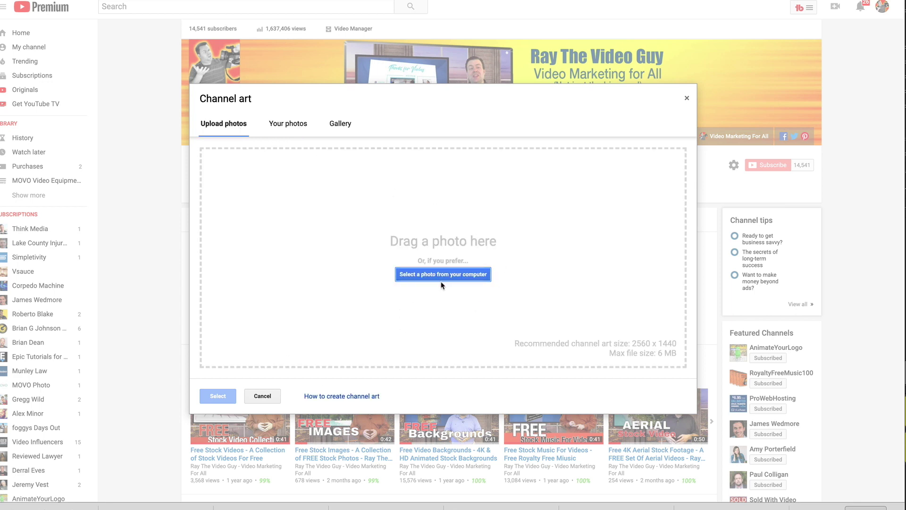
- View the option to select channel art from the computer, then cancel the file selection and close the channel art editor
click(447, 278)
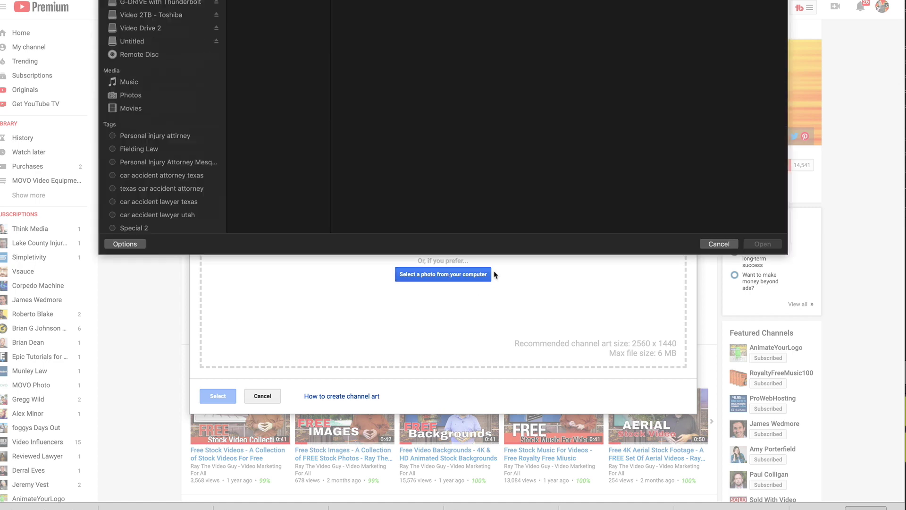
click(711, 448)
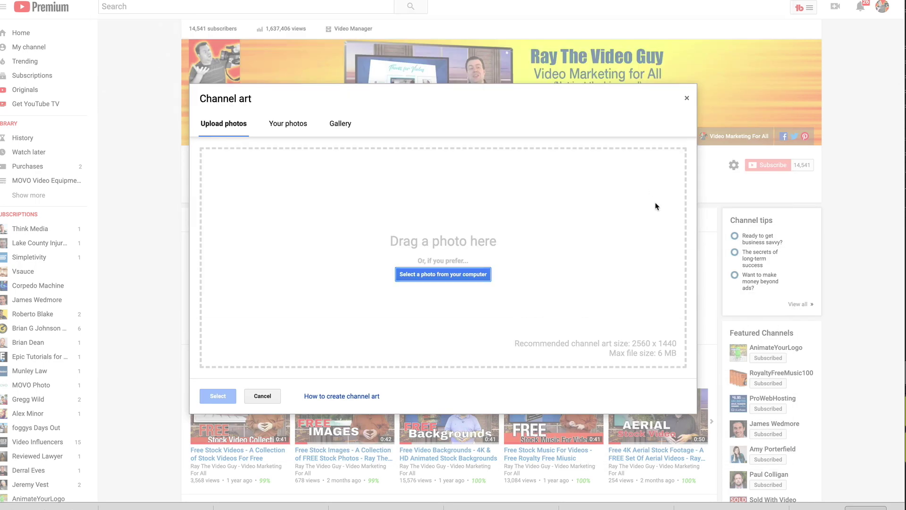
click(687, 99)
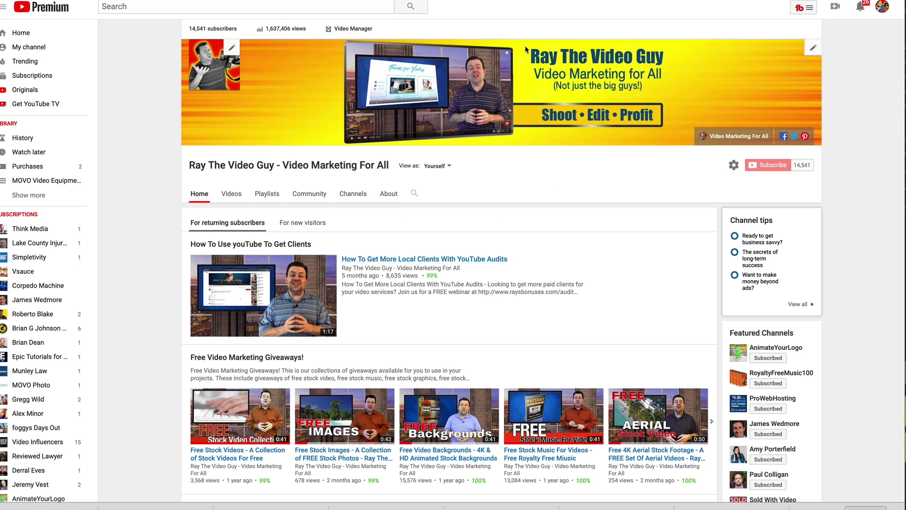
- Show the home page's new visitors version and examine the channel trailer, its view count and its full description
scroll(321, 225, down, 2)
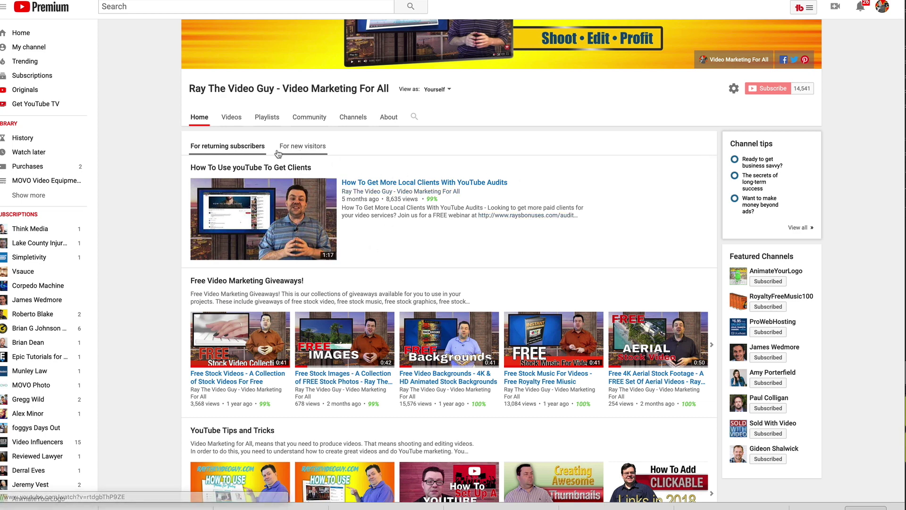
click(309, 147)
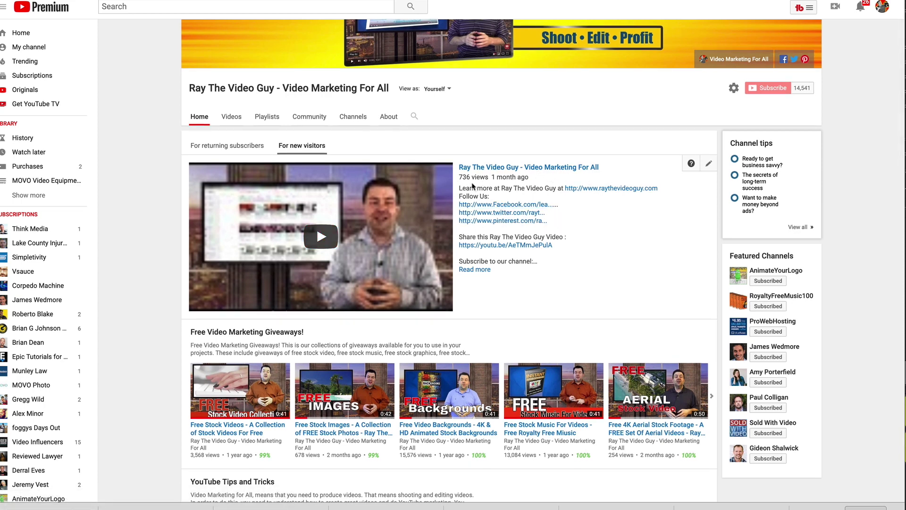
drag(459, 179, 489, 177)
scroll(502, 281, down, 1)
scroll(502, 282, up, 1)
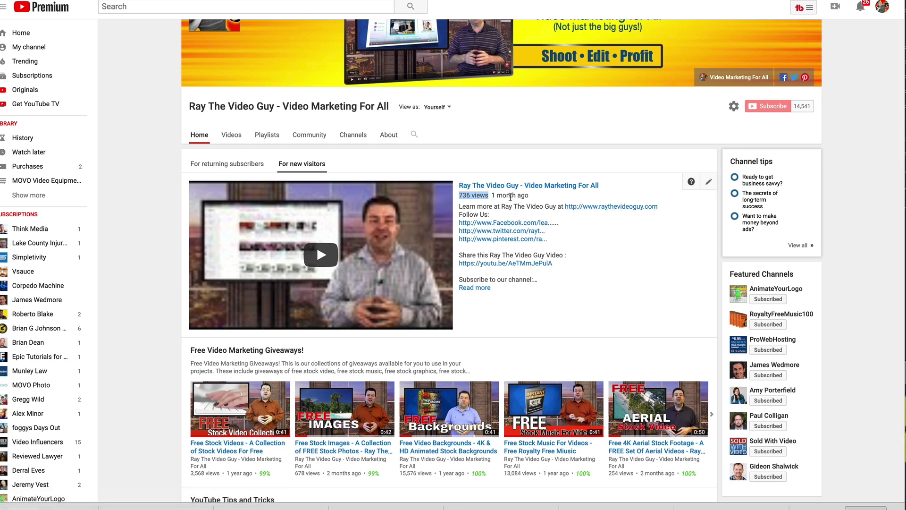
scroll(521, 214, down, 1)
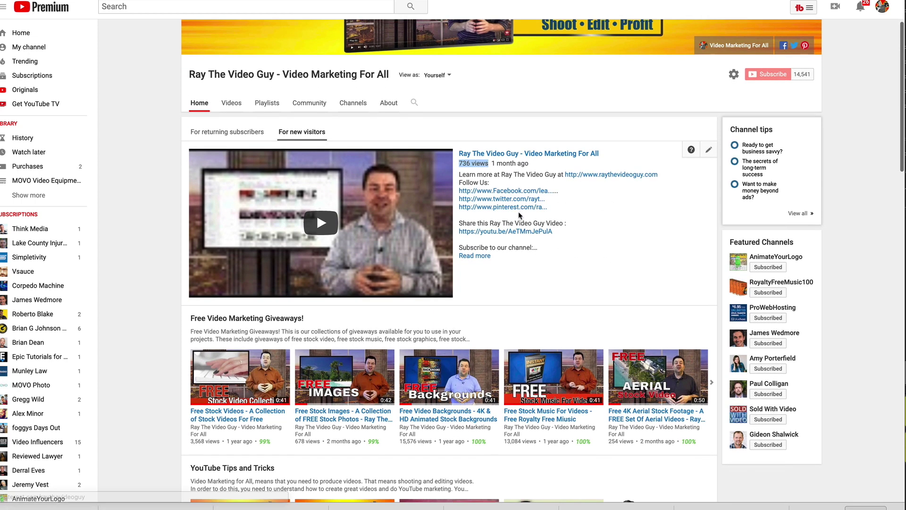
scroll(521, 213, up, 1)
scroll(581, 233, down, 2)
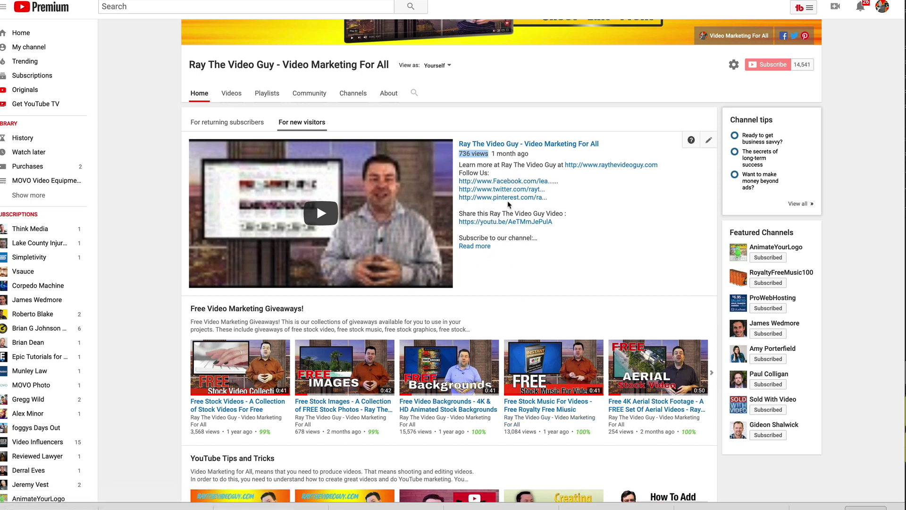
click(484, 247)
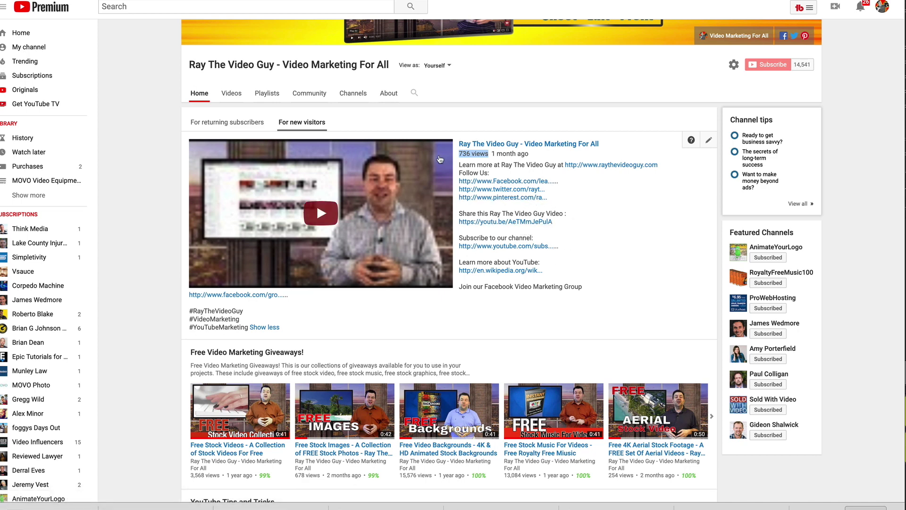
- Start changing the channel trailer, inspect the uploads list and the video URL field, and cancel without choosing a video
click(709, 143)
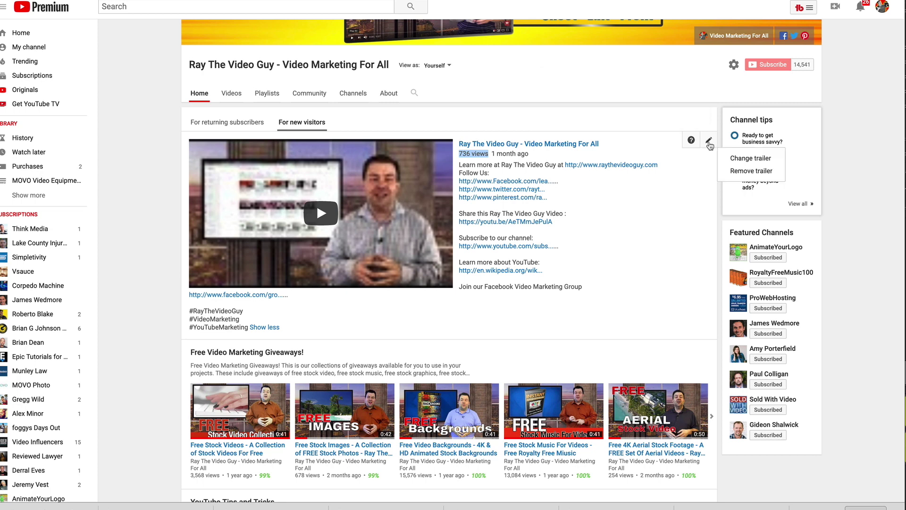
click(748, 159)
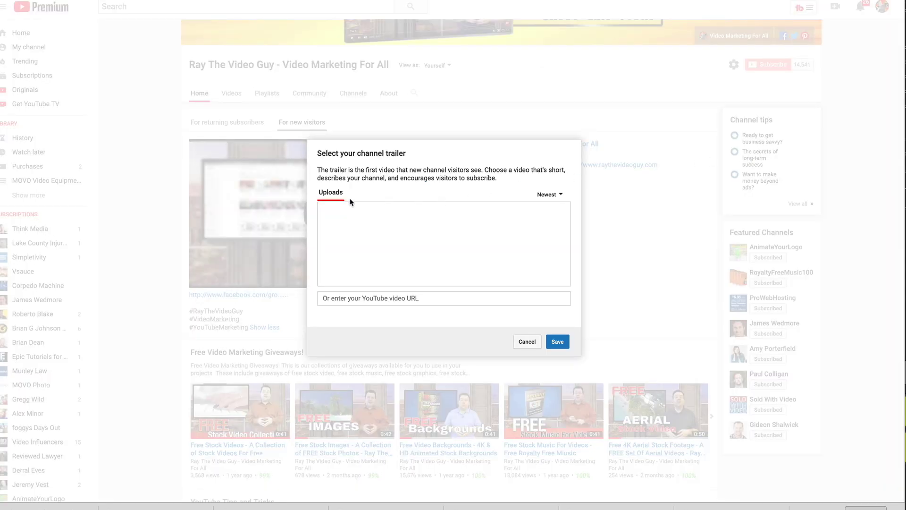
click(362, 298)
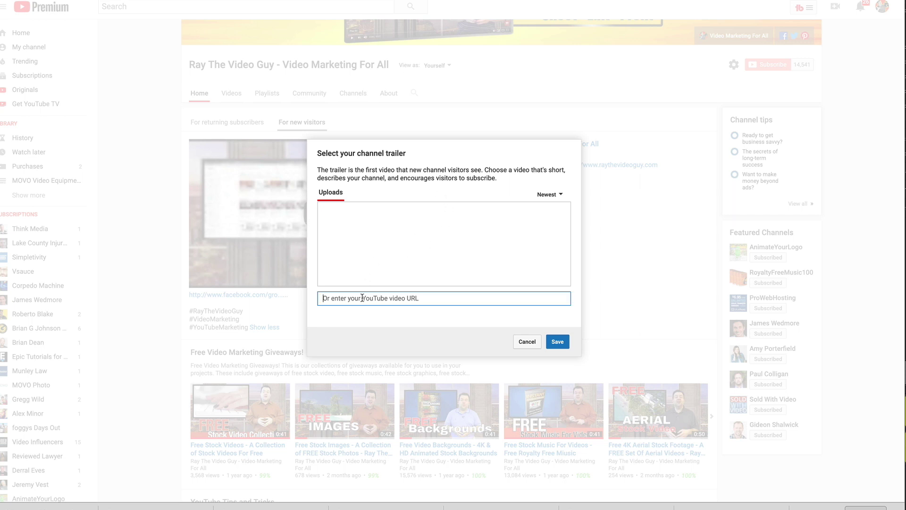
click(377, 229)
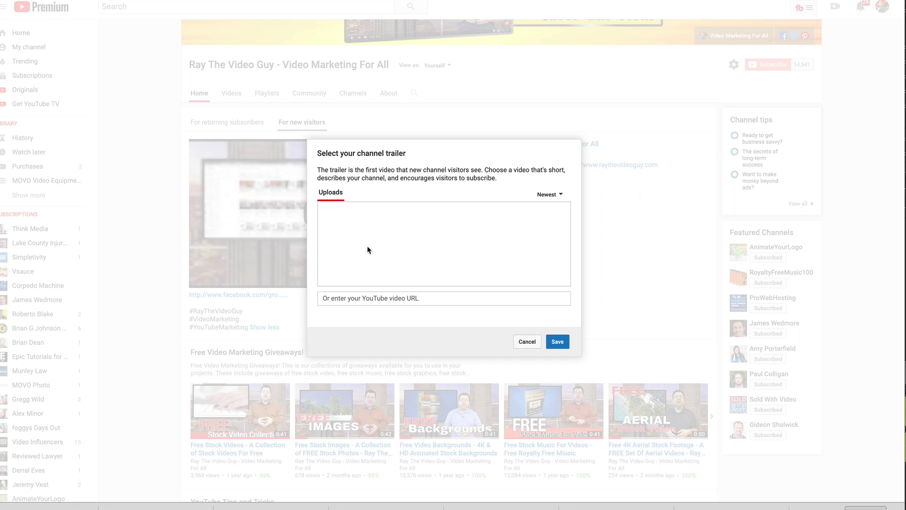
click(526, 344)
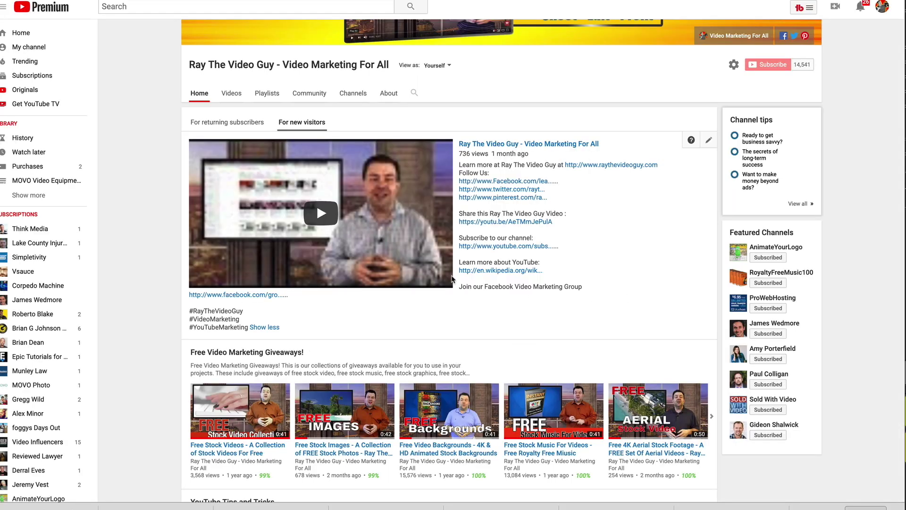
- Browse further videos in the Free Video Marketing Giveaways section and the YouTube Tips and Tricks section
scroll(838, 152, down, 3)
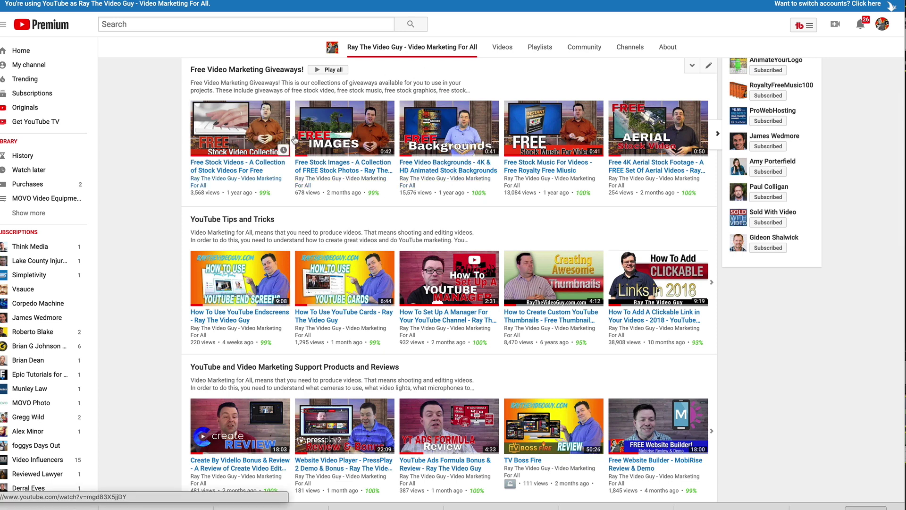
click(718, 134)
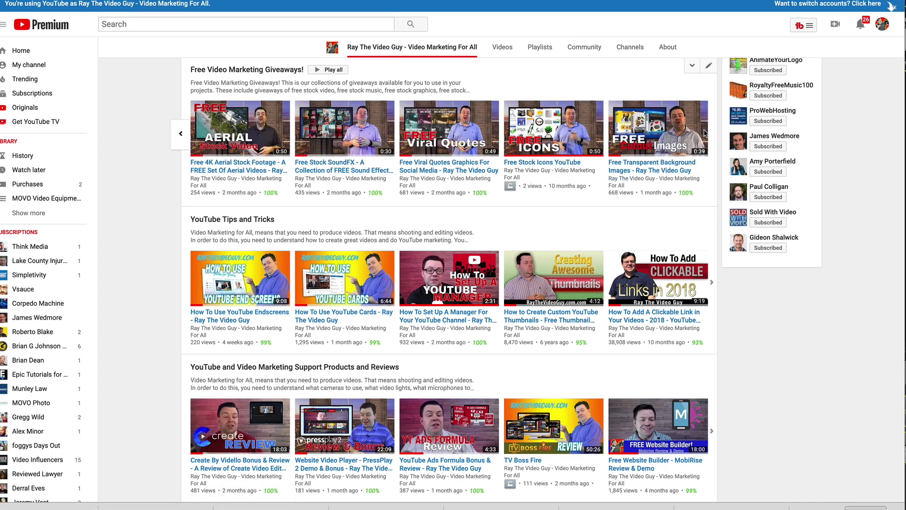
scroll(329, 173, down, 3)
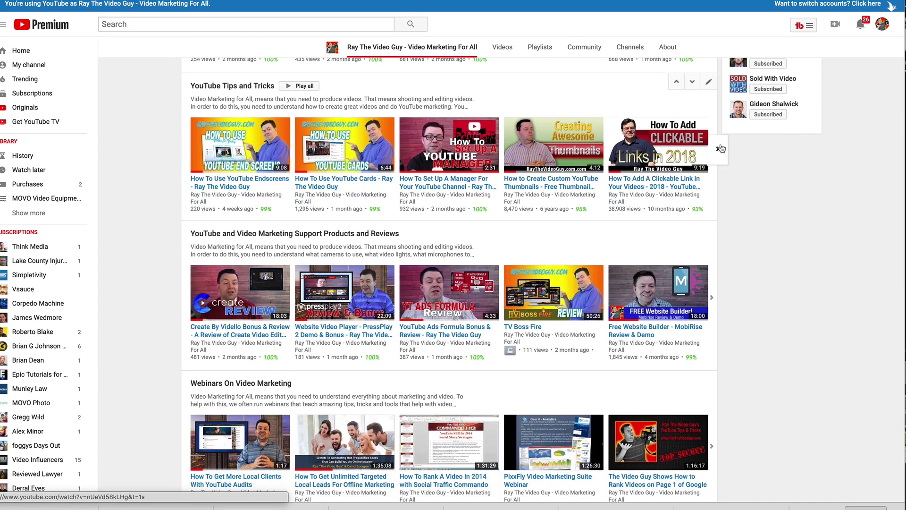
click(717, 149)
- Look through the remaining home page sections, from YouTube and Video Marketing Support Products and Reviews to Imovie Tutorials
scroll(649, 196, down, 4)
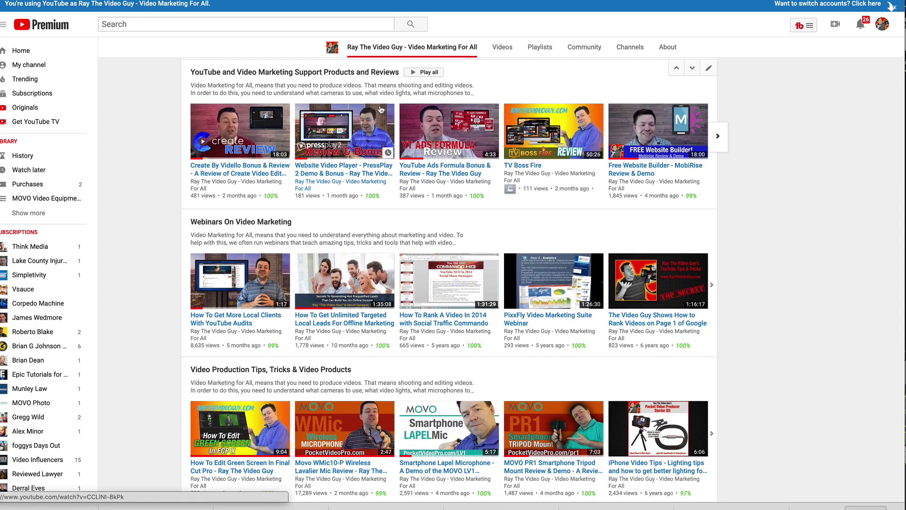
scroll(453, 147, down, 2)
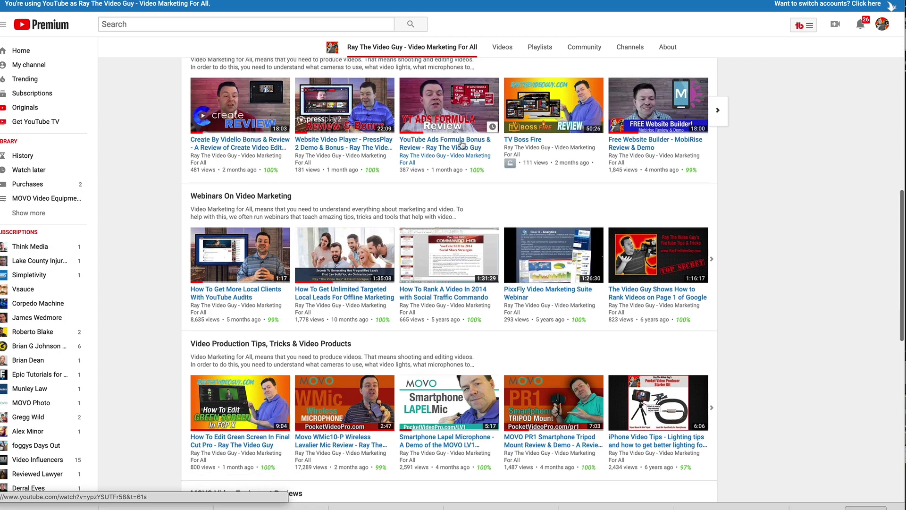
scroll(459, 142, down, 1)
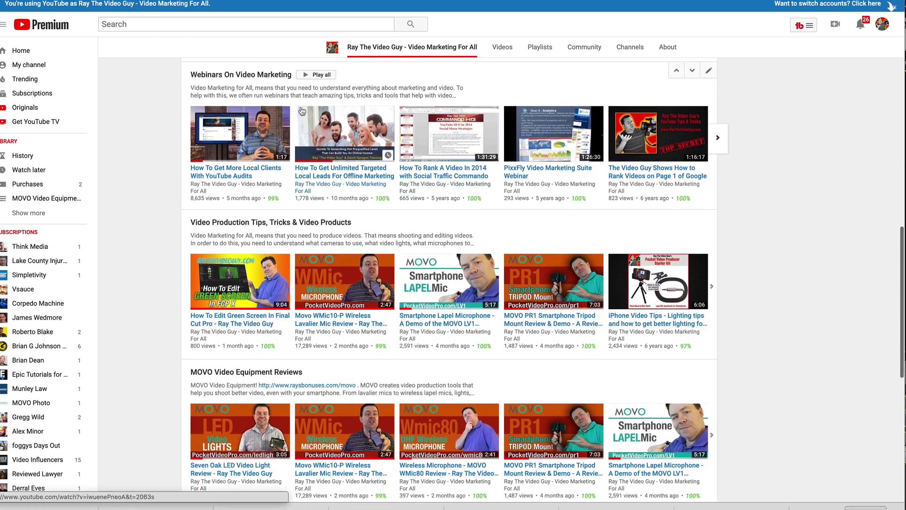
scroll(355, 147, down, 3)
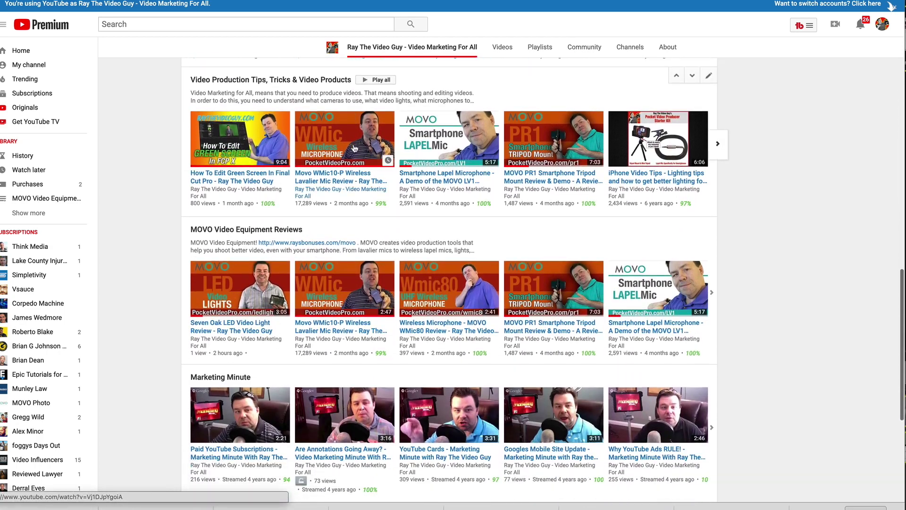
scroll(318, 165, down, 2)
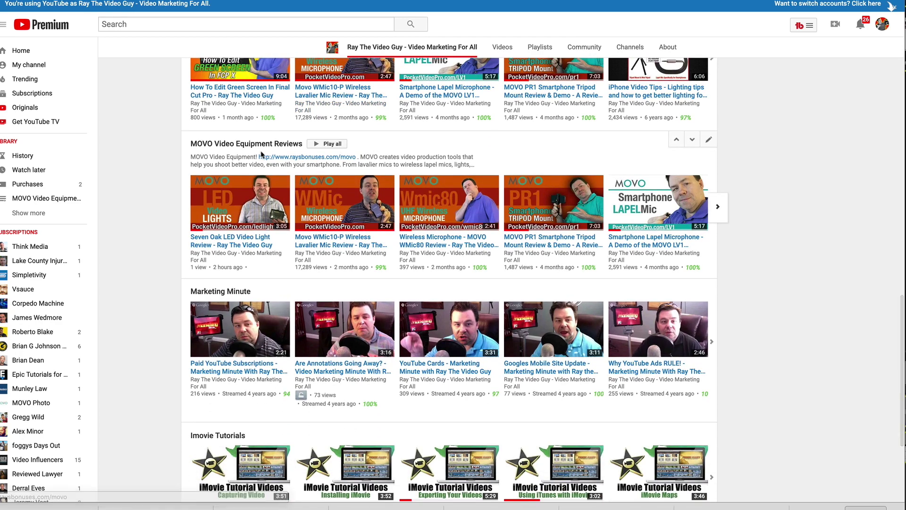
scroll(369, 217, down, 5)
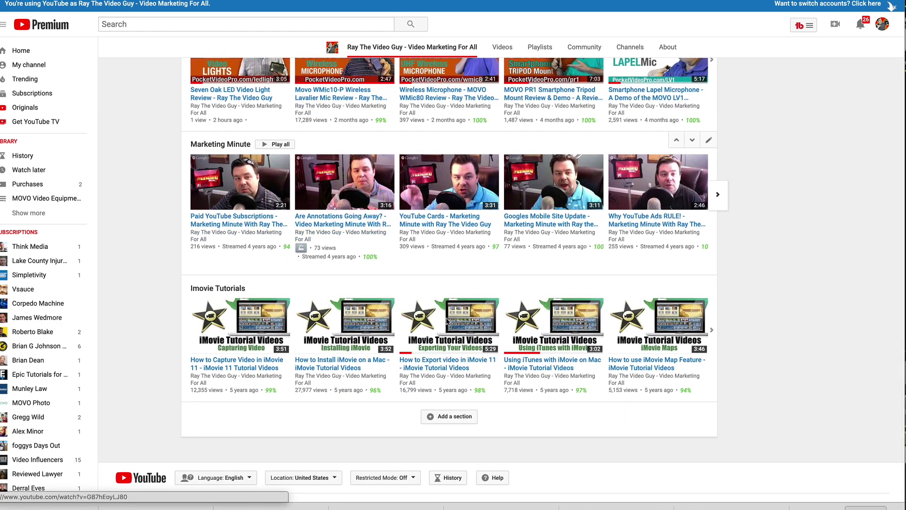
scroll(284, 288, down, 1)
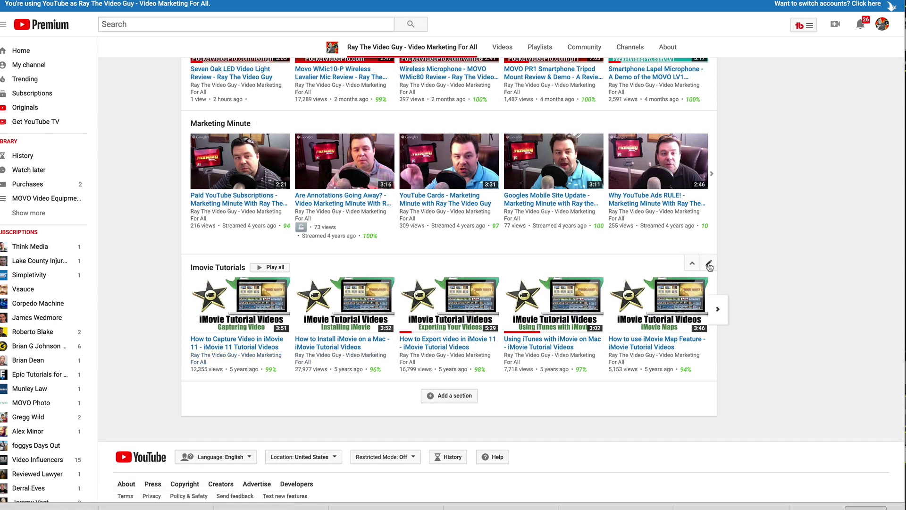
- Open the Marketing Minute section for editing and delete it from the channel home page
scroll(711, 141, up, 1)
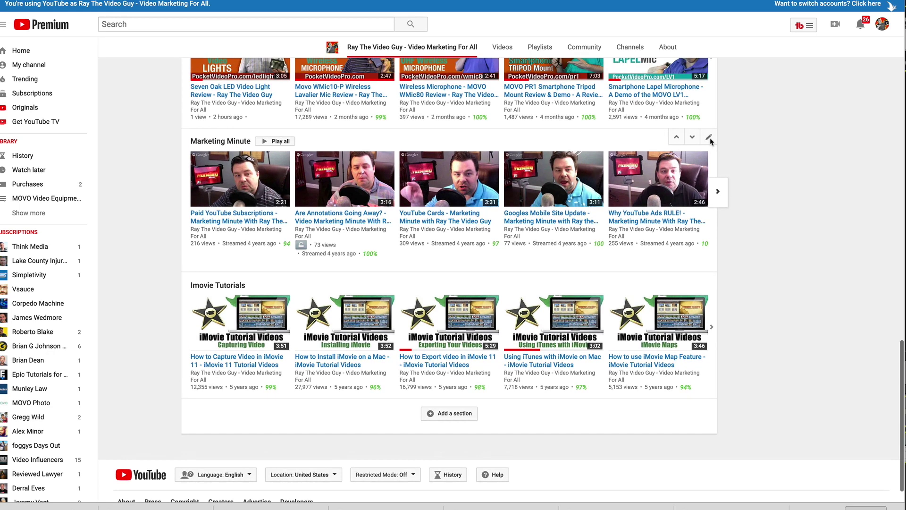
click(709, 138)
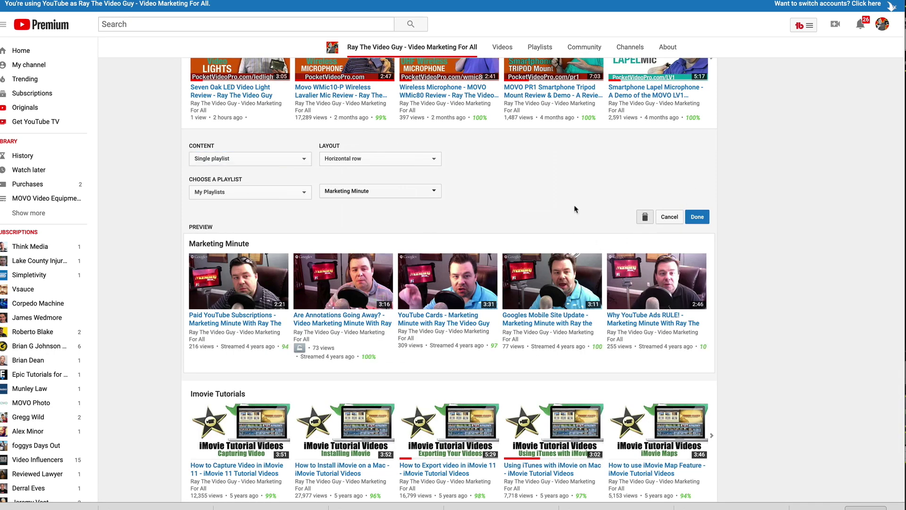
mouse_move(713, 395)
click(669, 216)
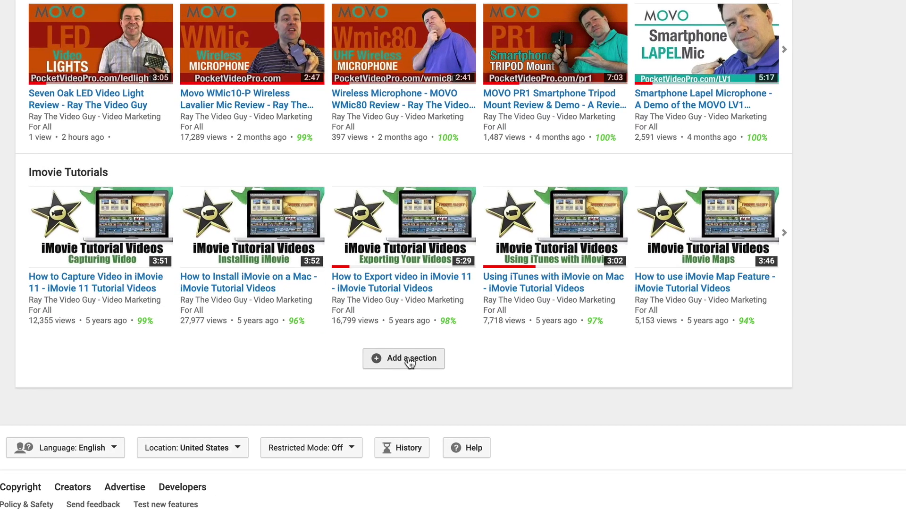
- Add a home page section that shows Created playlists in a Horizontal row layout
click(468, 383)
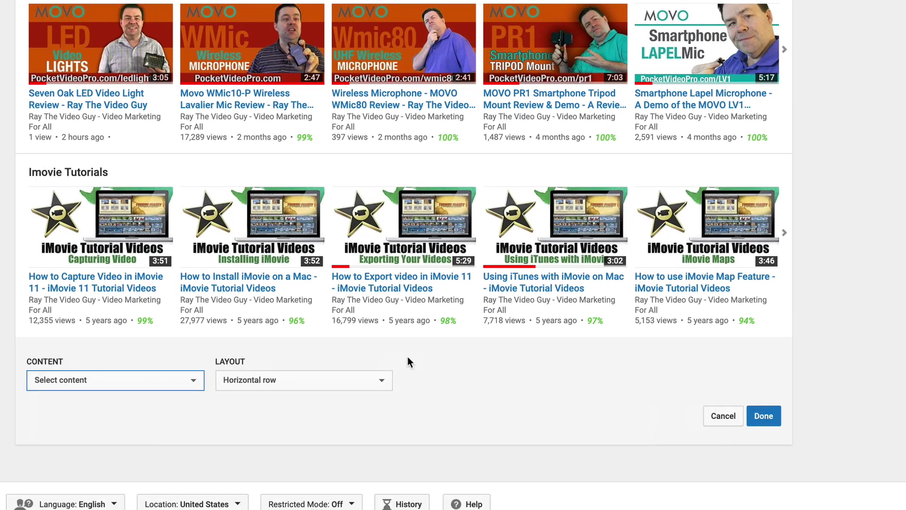
click(191, 380)
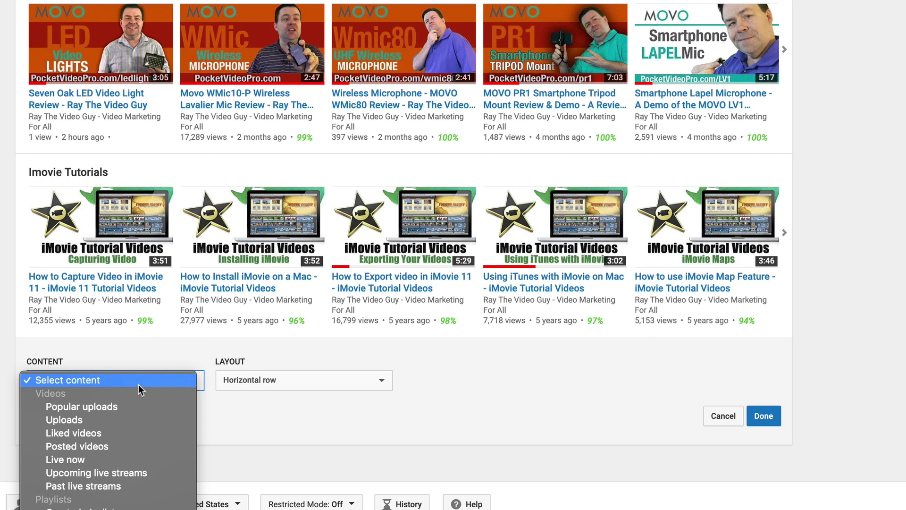
scroll(140, 390, down, 3)
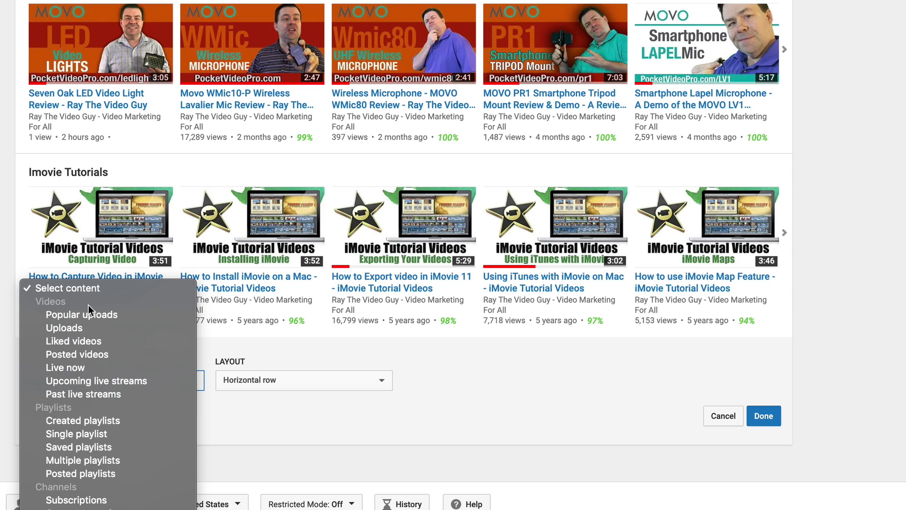
click(149, 424)
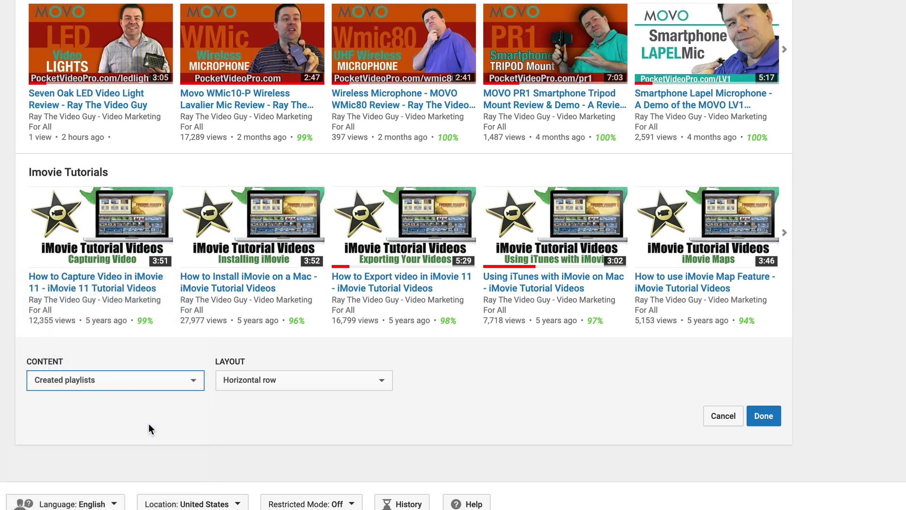
click(296, 381)
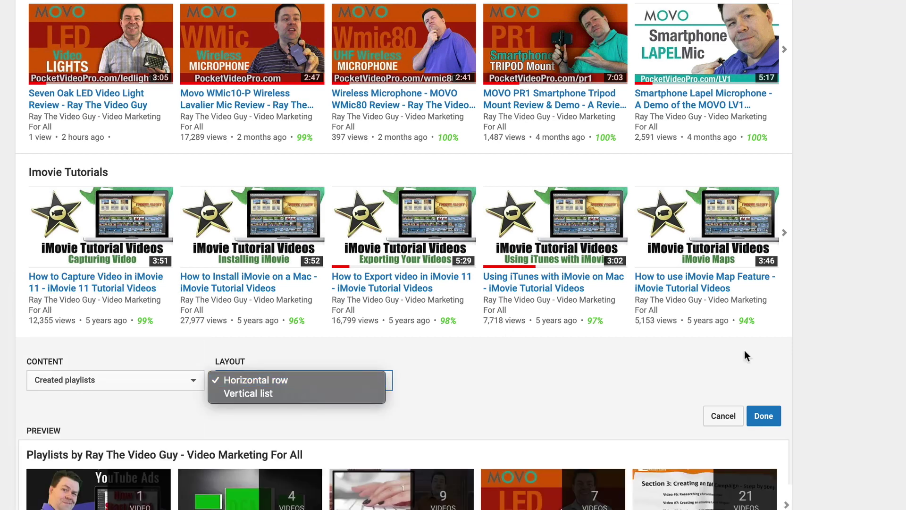
click(266, 380)
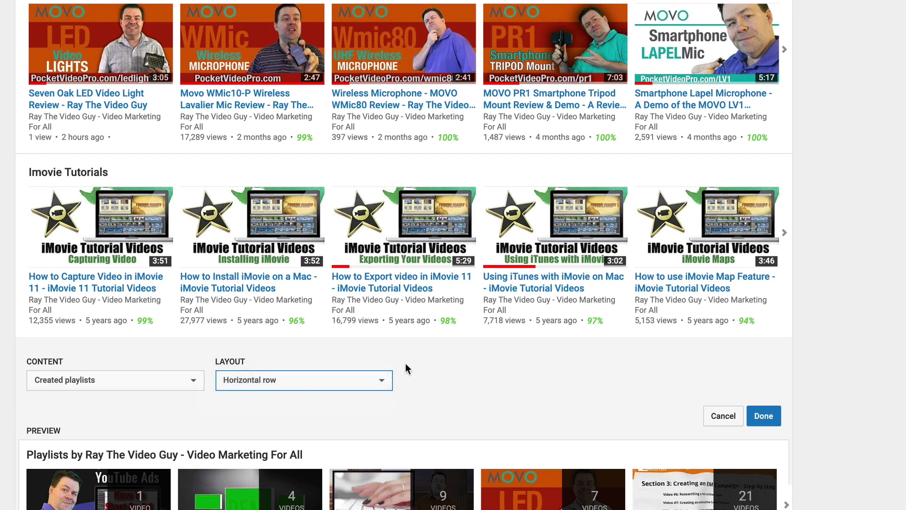
click(768, 418)
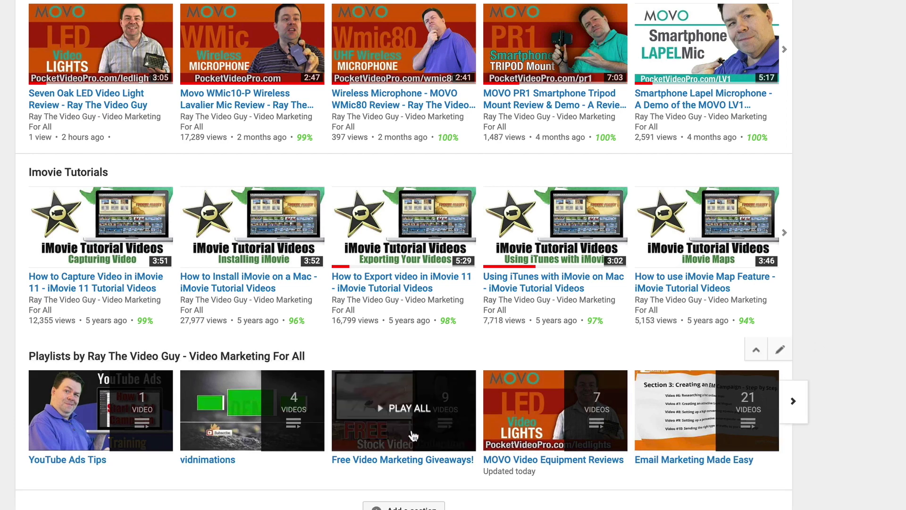
- Browse the playlists in the new created-playlists section and delete that section from the home page
scroll(413, 435, down, 4)
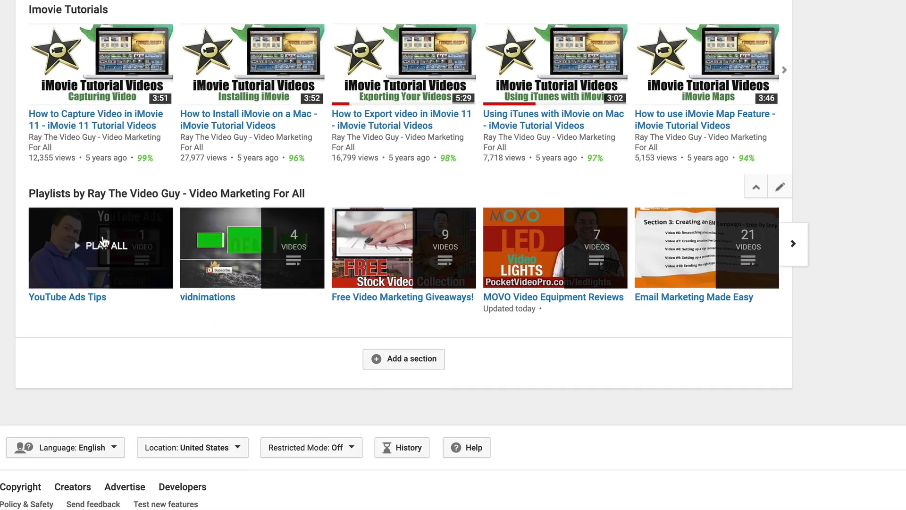
click(793, 243)
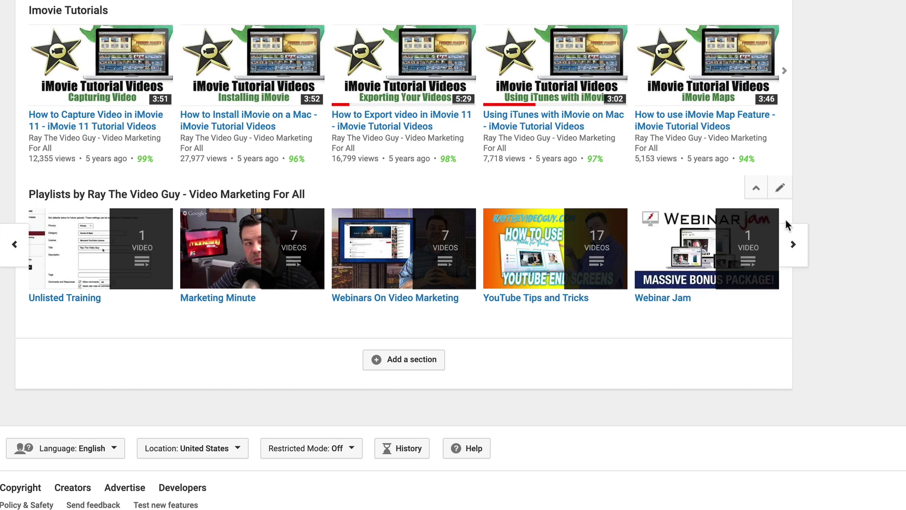
click(781, 190)
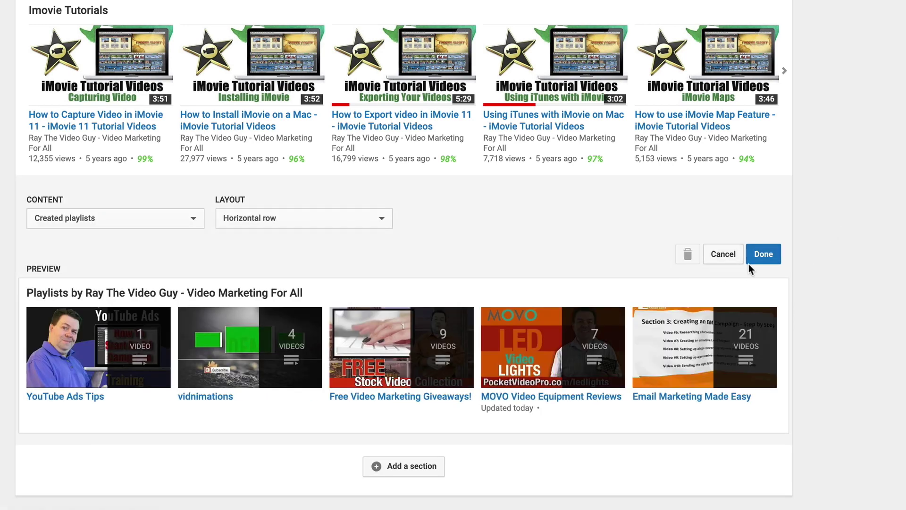
click(763, 255)
- Start a new section with Multiple playlists as its content, inspecting the layout options and keeping Horizontal row
click(413, 358)
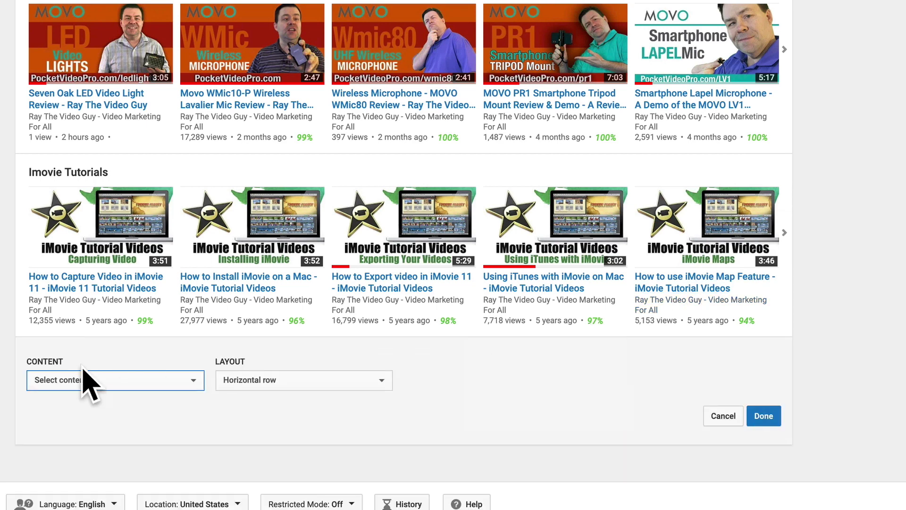
click(155, 380)
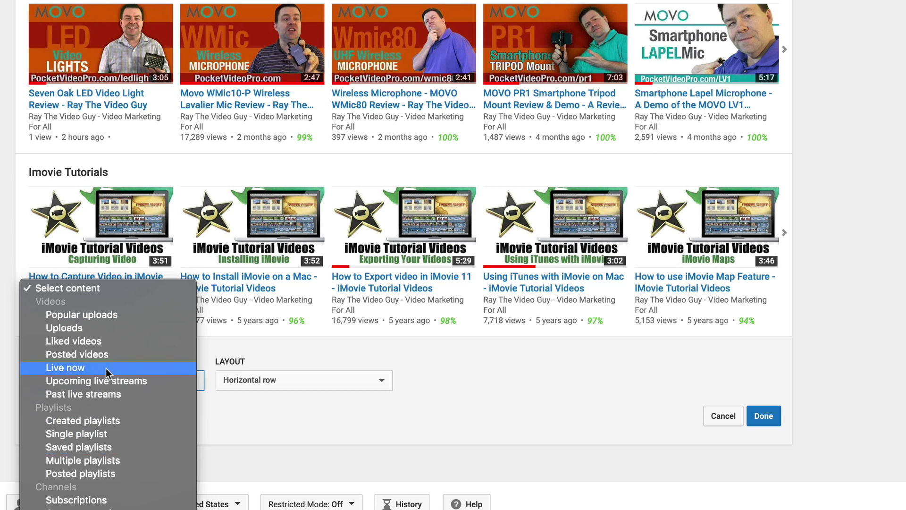
click(126, 458)
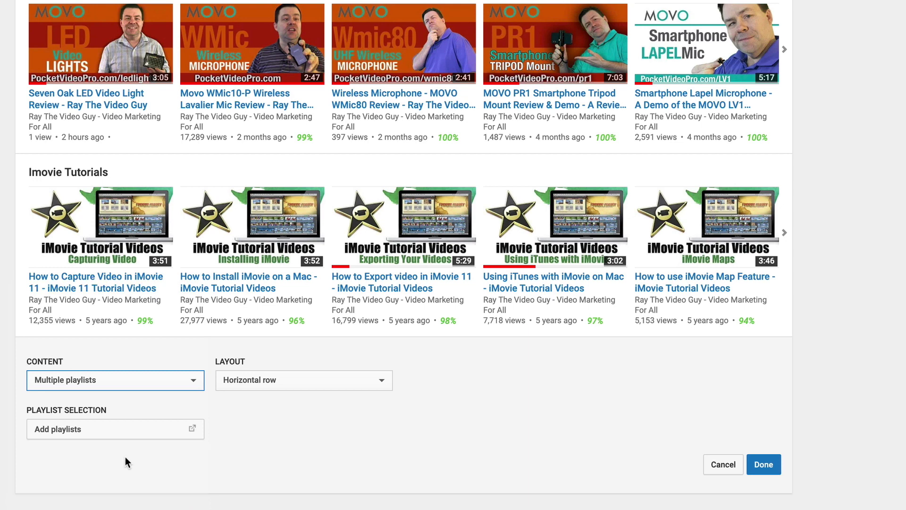
click(246, 383)
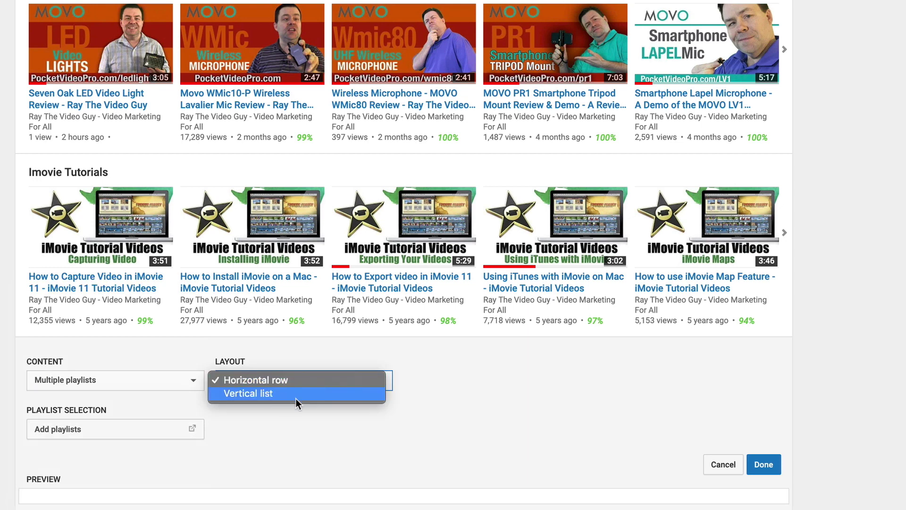
click(231, 448)
- Add the Social Media Tools, Hangouts and Marketing Minute playlists to the multiple-playlists section
click(183, 428)
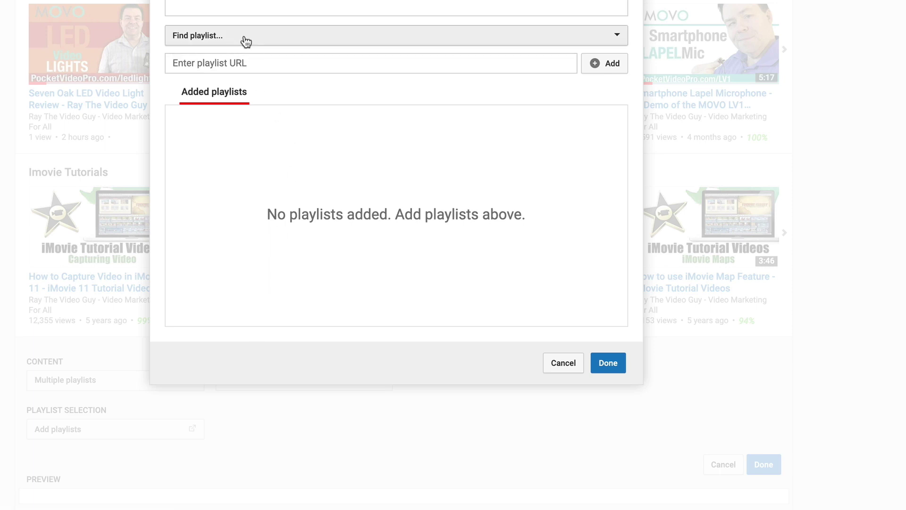
drag(251, 55, 326, 328)
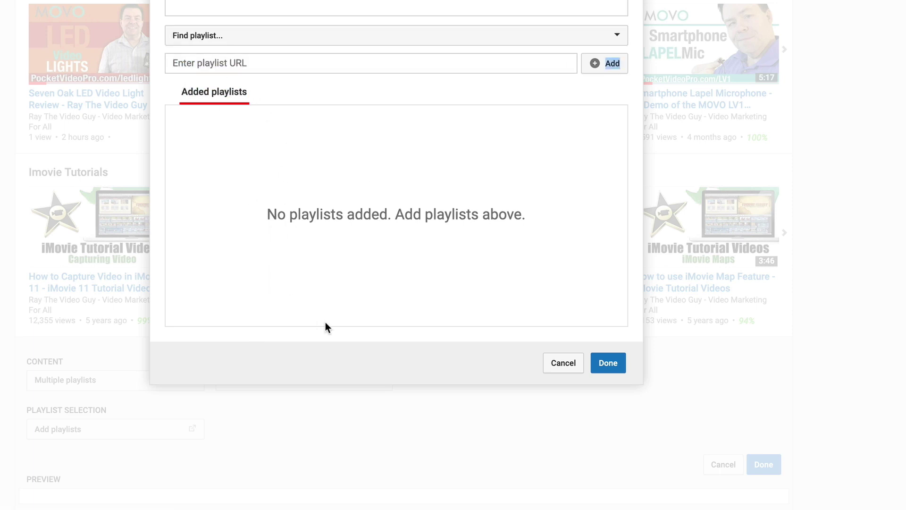
click(235, 37)
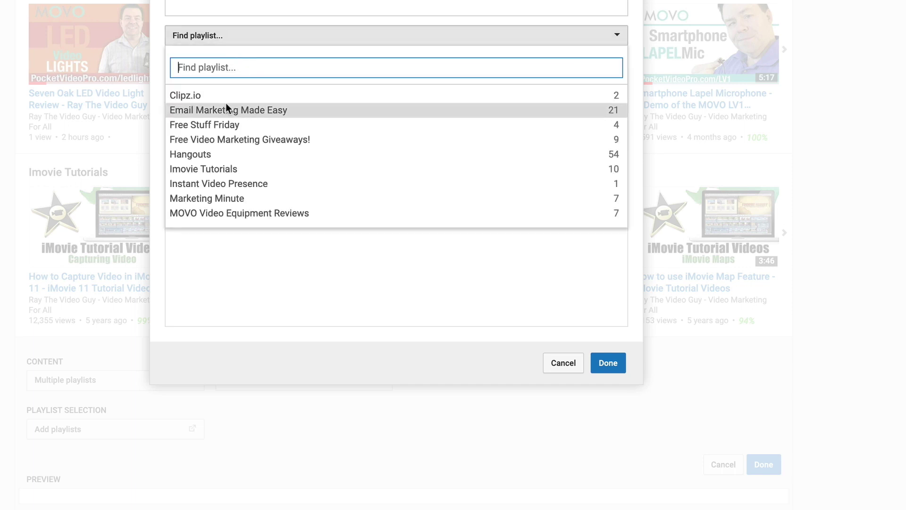
scroll(325, 142, down, 1)
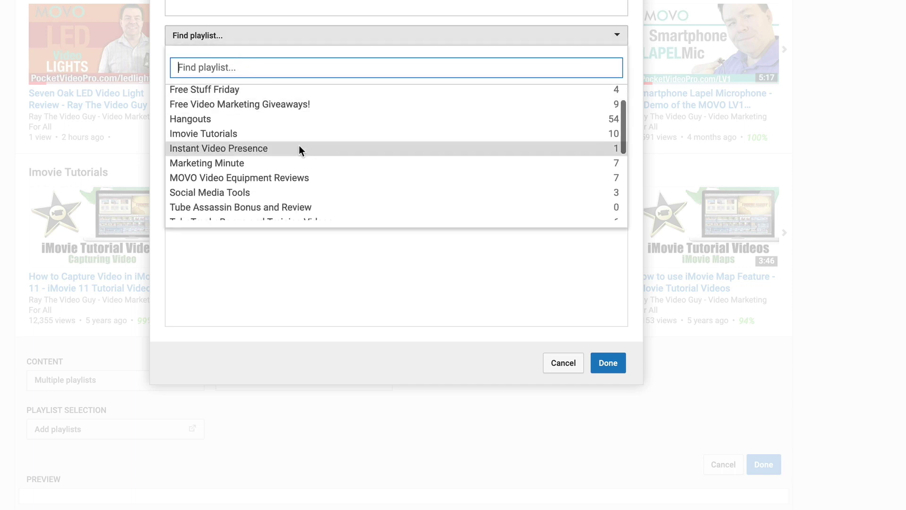
scroll(293, 148, down, 2)
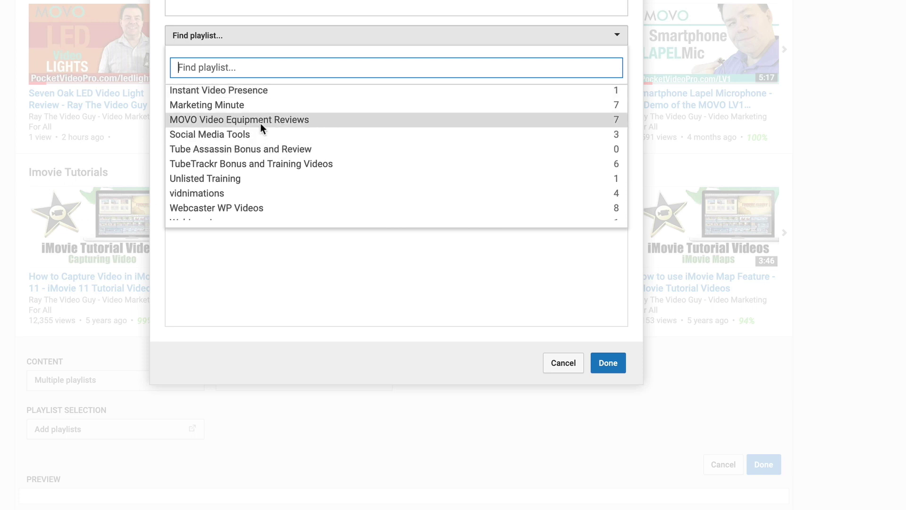
scroll(262, 127, down, 1)
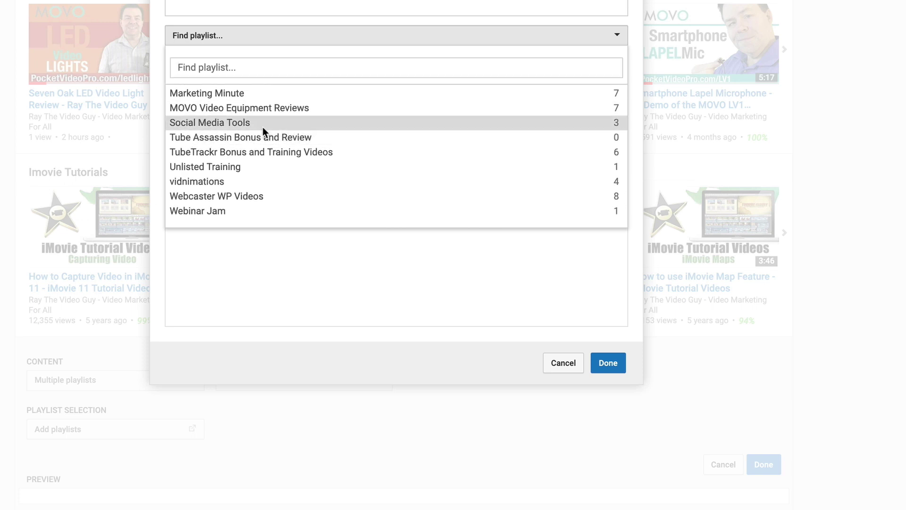
click(263, 124)
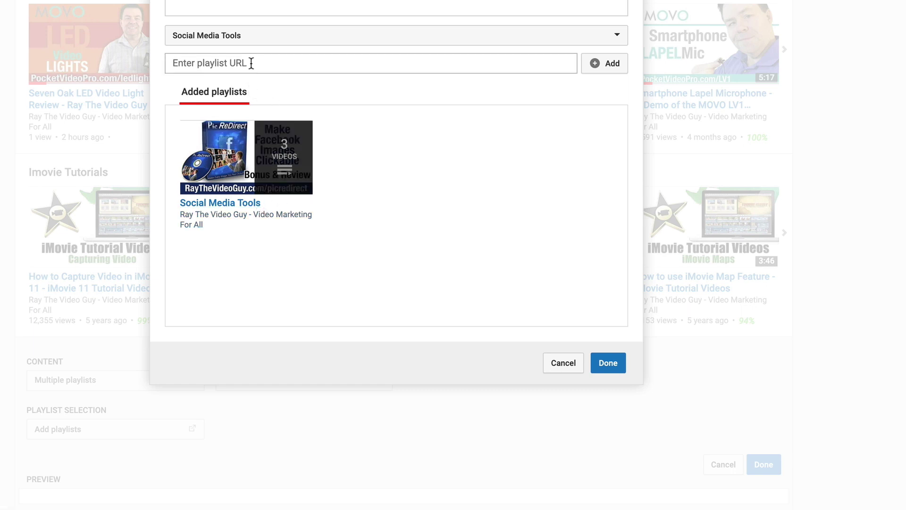
click(239, 40)
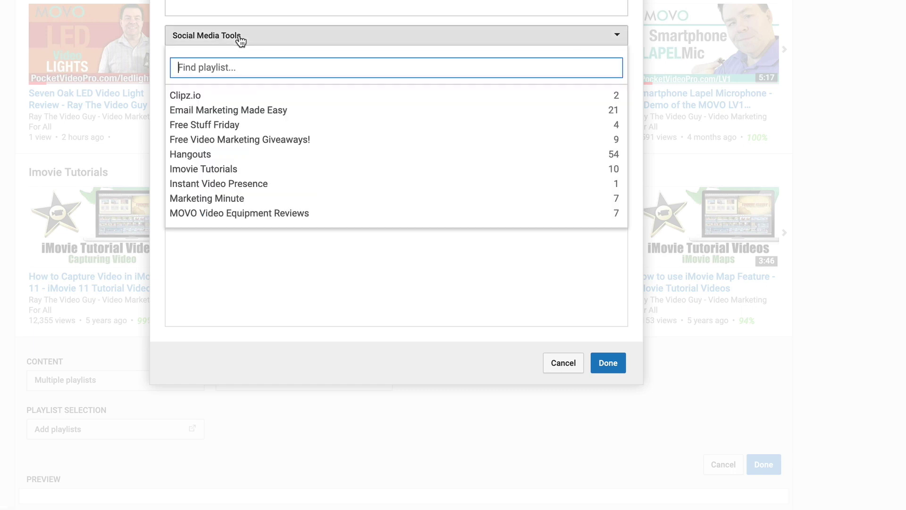
click(257, 157)
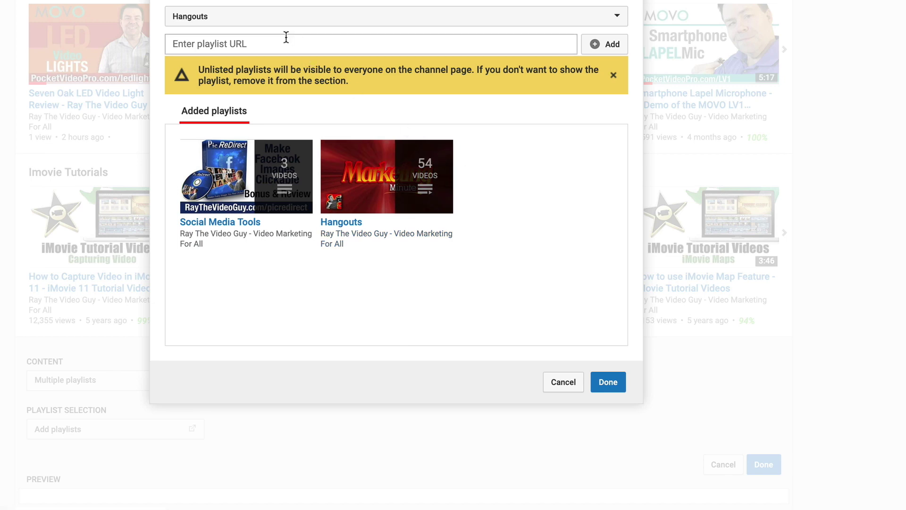
click(258, 22)
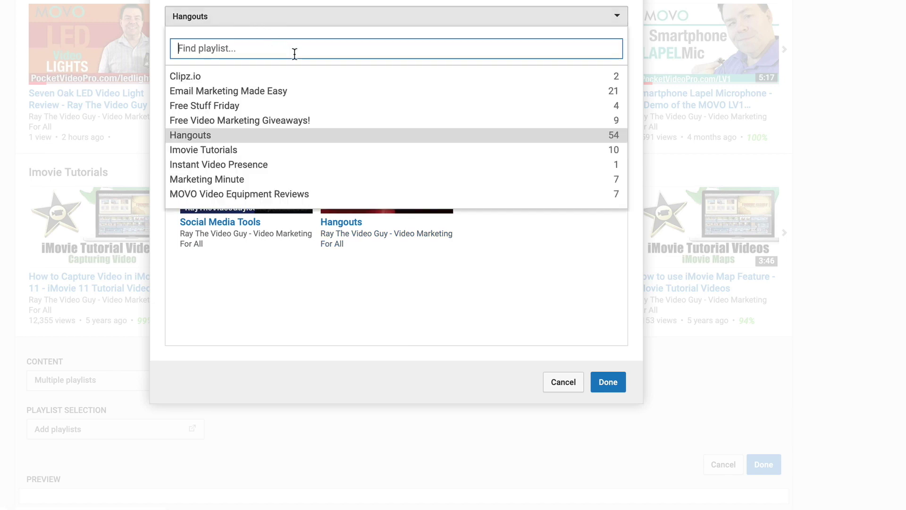
click(210, 180)
- Title the multiple-playlists section "Favorrite Playlists" and save it to the home page
click(599, 370)
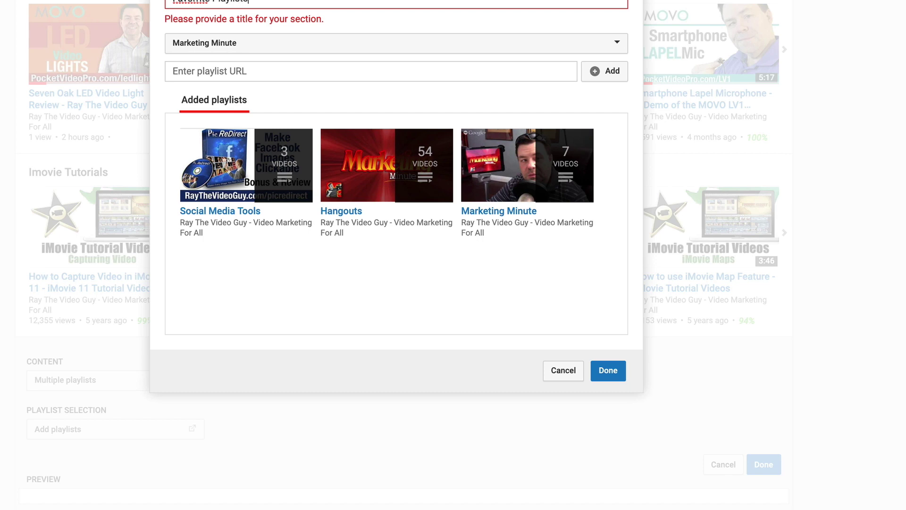
click(604, 370)
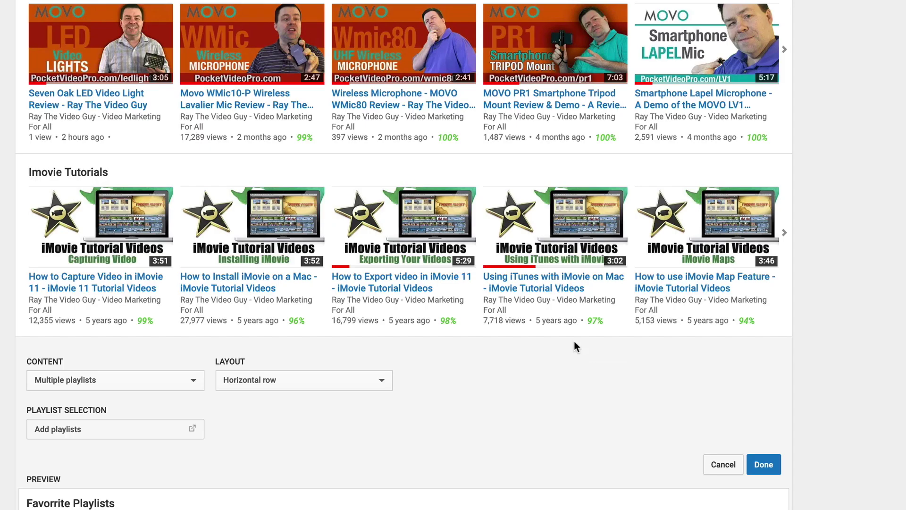
scroll(256, 420, down, 6)
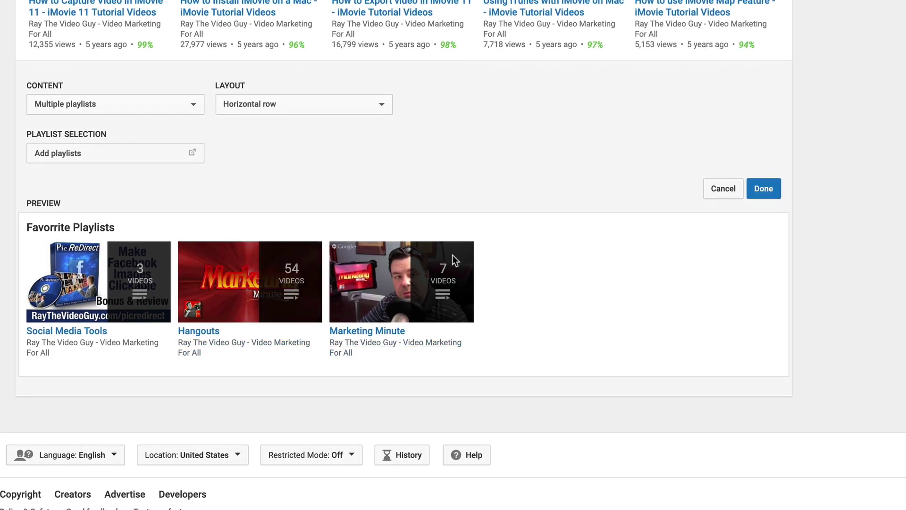
click(767, 191)
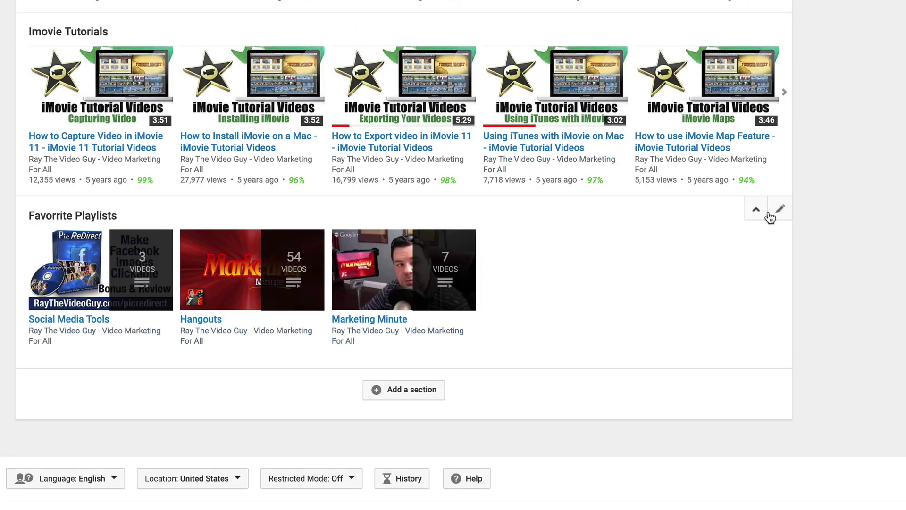
- Open the Favorrite Playlists section for editing and delete it from the home page
click(791, 217)
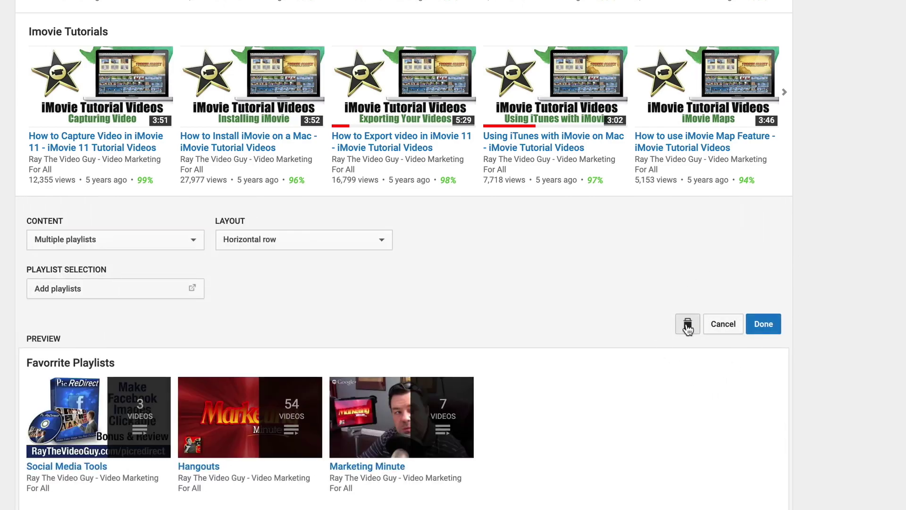
click(690, 321)
- Start a new home page section with Single playlist as its content, keeping the Horizontal row layout
click(405, 364)
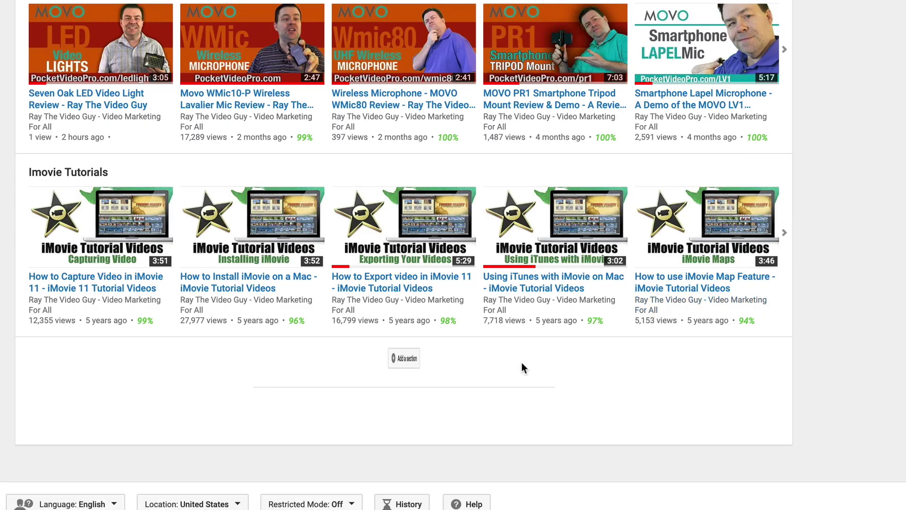
scroll(166, 313, down, 2)
click(182, 324)
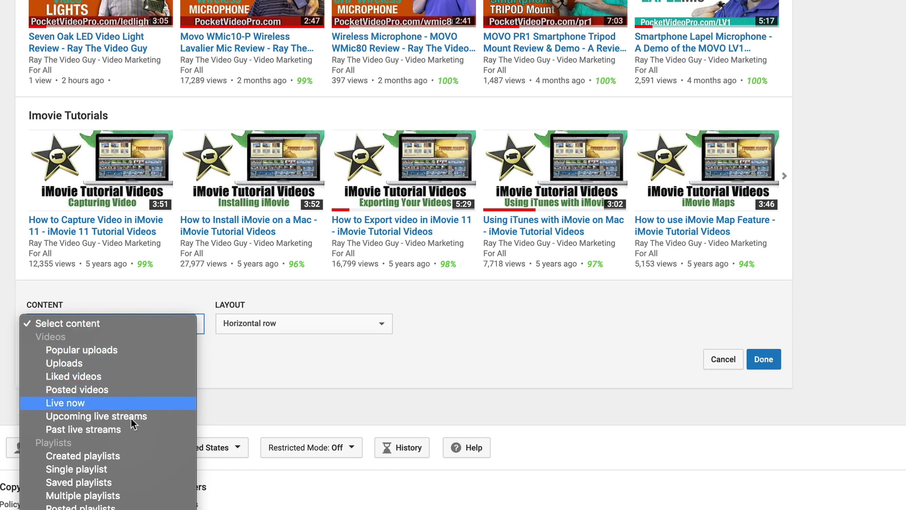
click(118, 468)
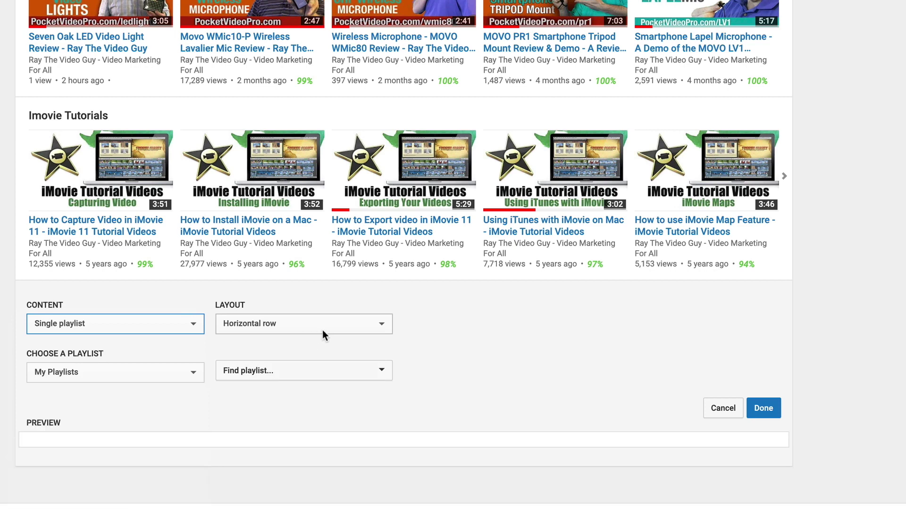
click(323, 329)
click(296, 322)
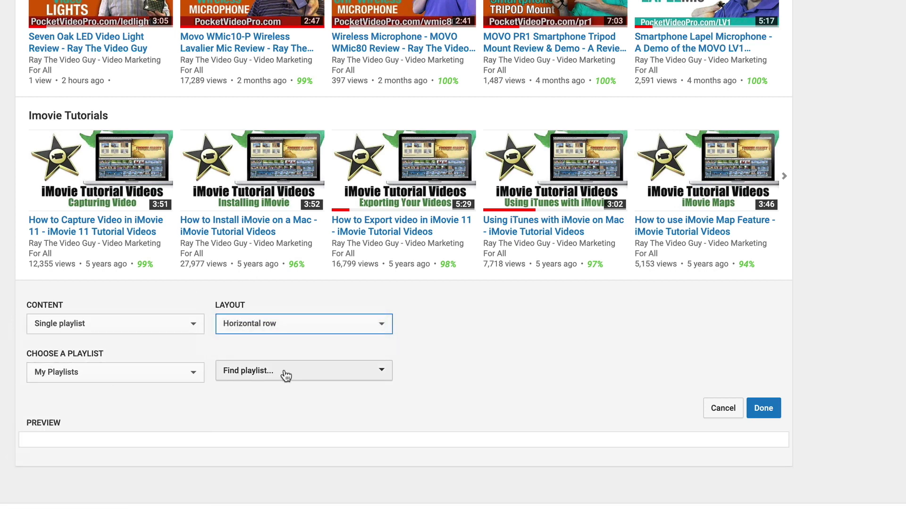
- Choose the YouTube Ads Tips playlist from My Playlists for the new section and save it to the home page
click(188, 376)
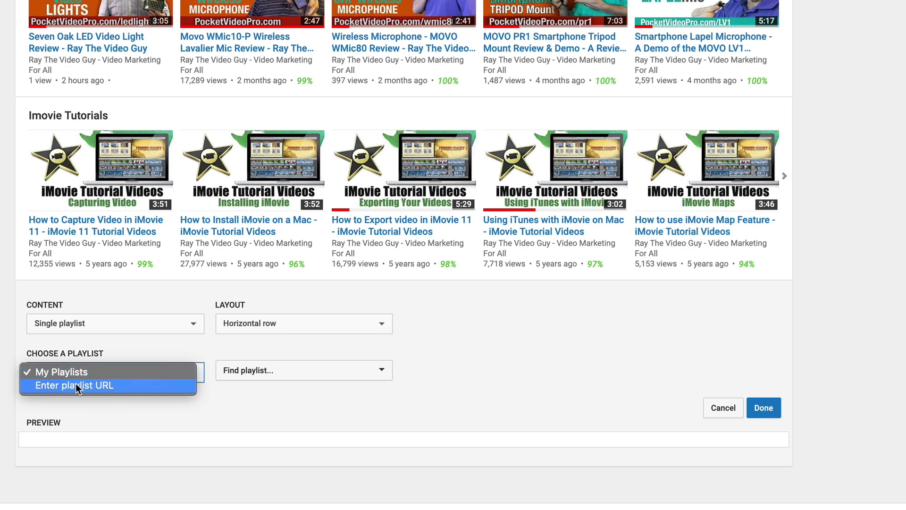
click(214, 393)
click(253, 376)
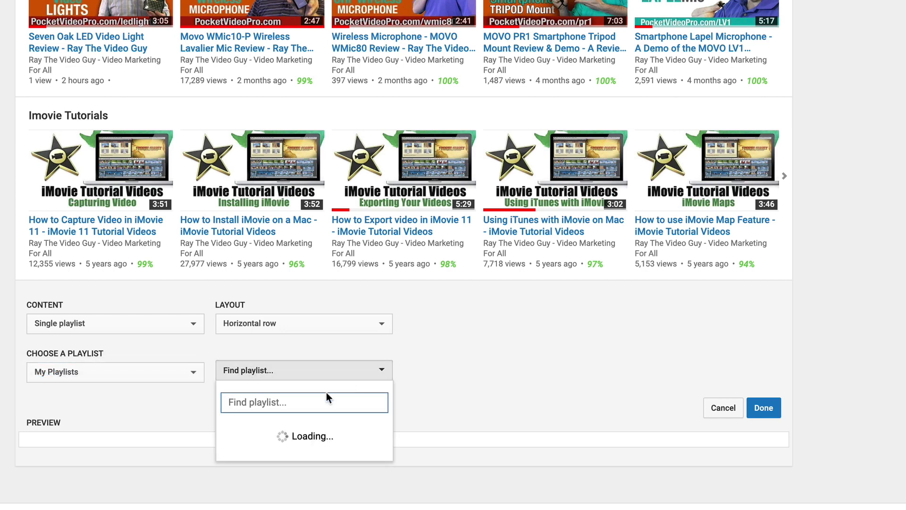
scroll(497, 376, down, 2)
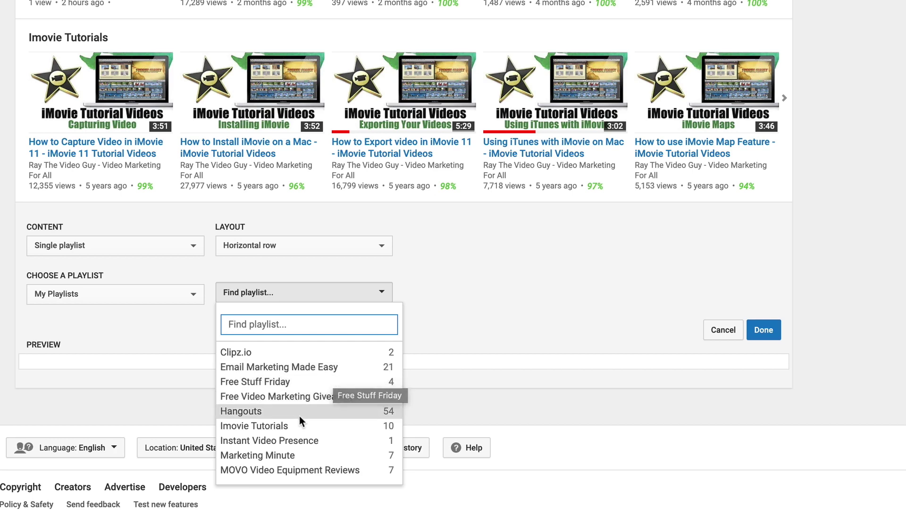
scroll(300, 415, down, 1)
scroll(304, 384, down, 2)
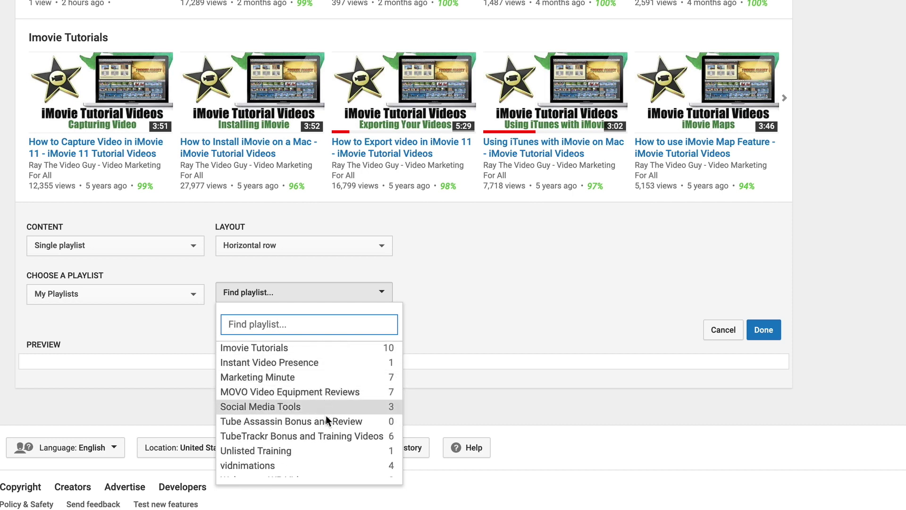
scroll(325, 426, down, 1)
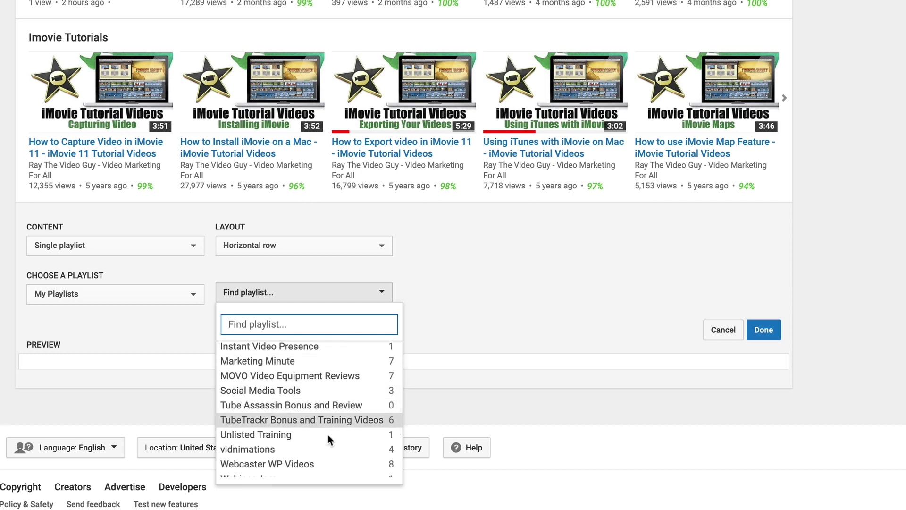
scroll(333, 442, down, 2)
scroll(333, 440, down, 3)
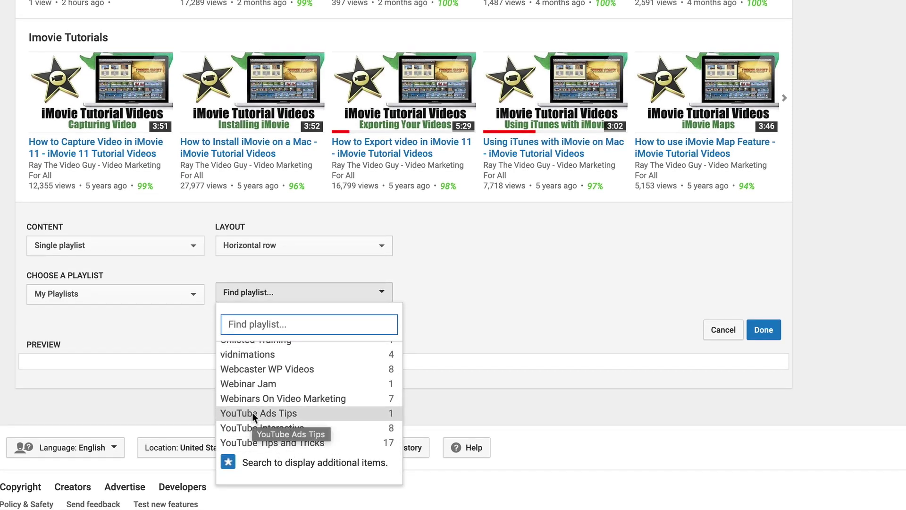
click(253, 413)
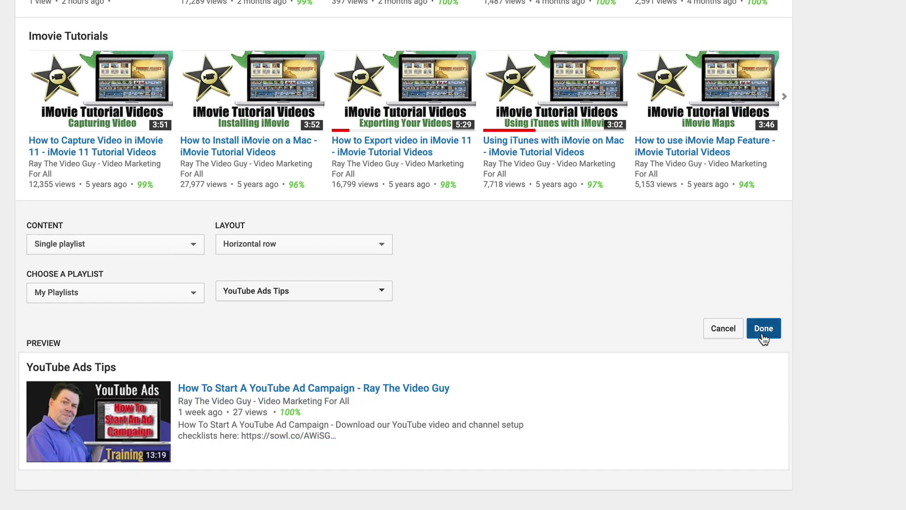
click(762, 334)
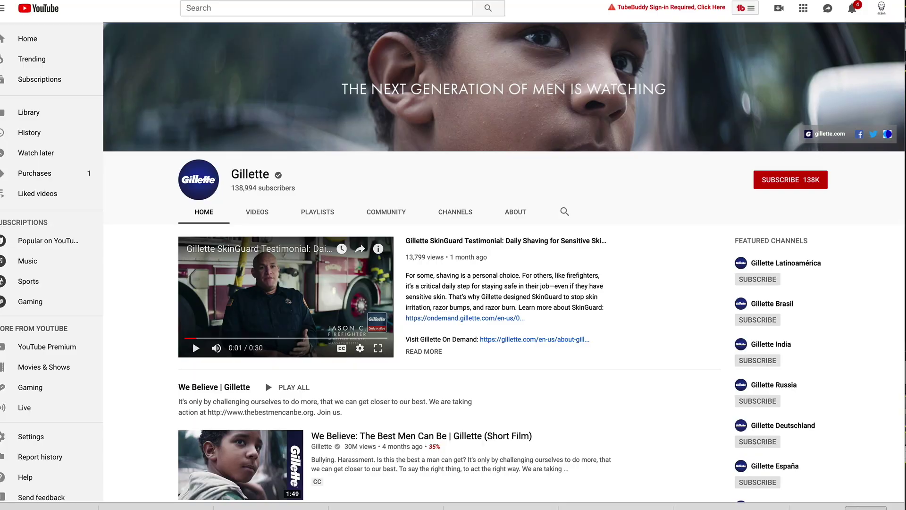
- Look through the Gillette channel's home page to examine how its trailer and playlist sections are arranged
scroll(418, 294, down, 5)
scroll(319, 275, down, 7)
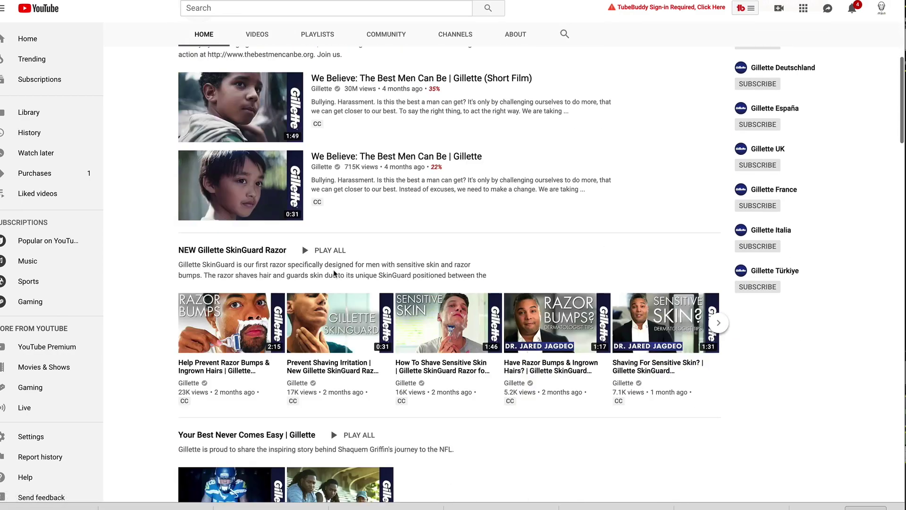
scroll(319, 276, down, 8)
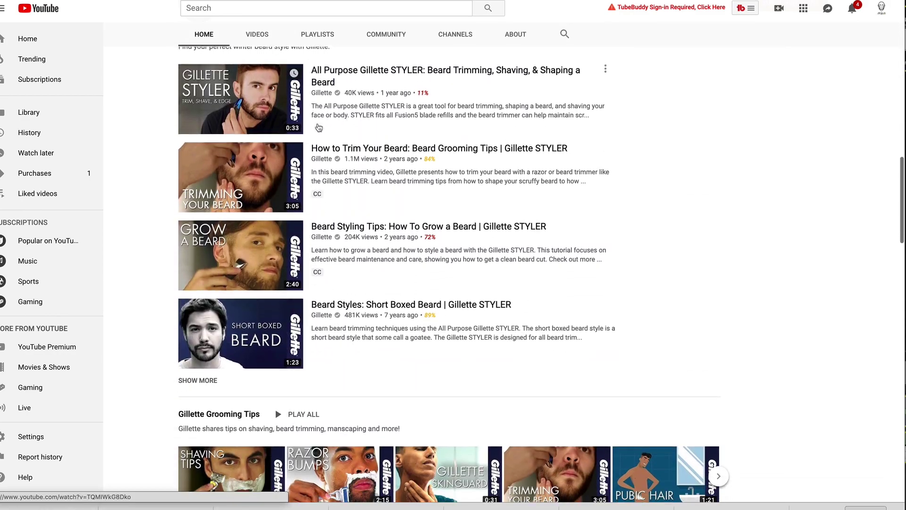
scroll(273, 256, up, 20)
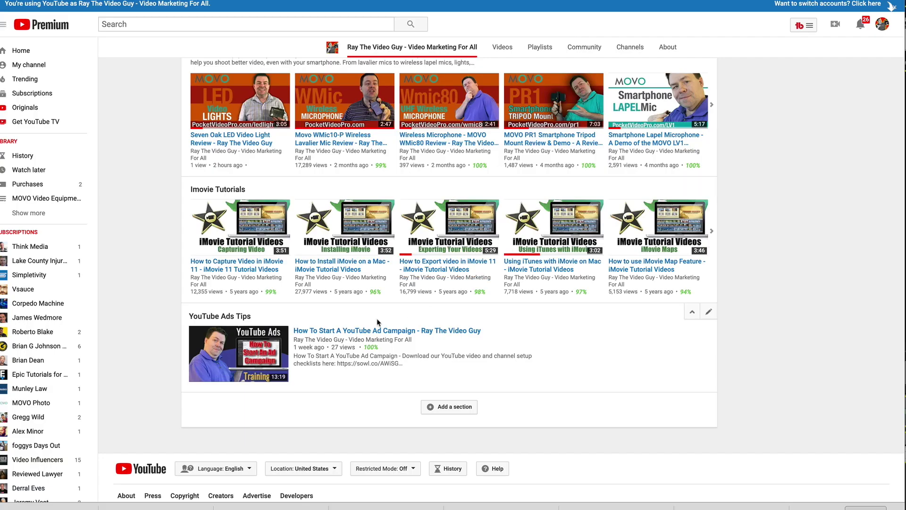
- Review your own channel's home page sections, including the YouTube Tips and Tricks playlist description, and the links on the channel art
scroll(512, 285, up, 15)
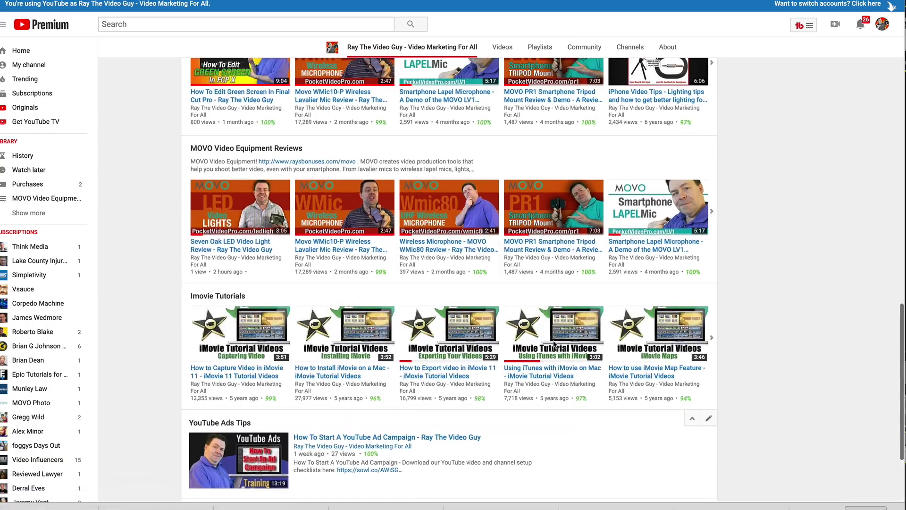
scroll(556, 347, down, 3)
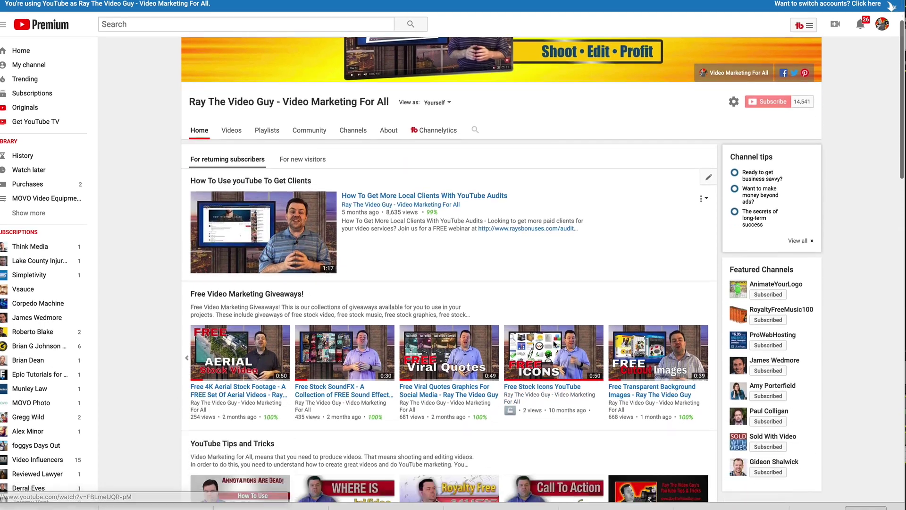
scroll(558, 352, down, 3)
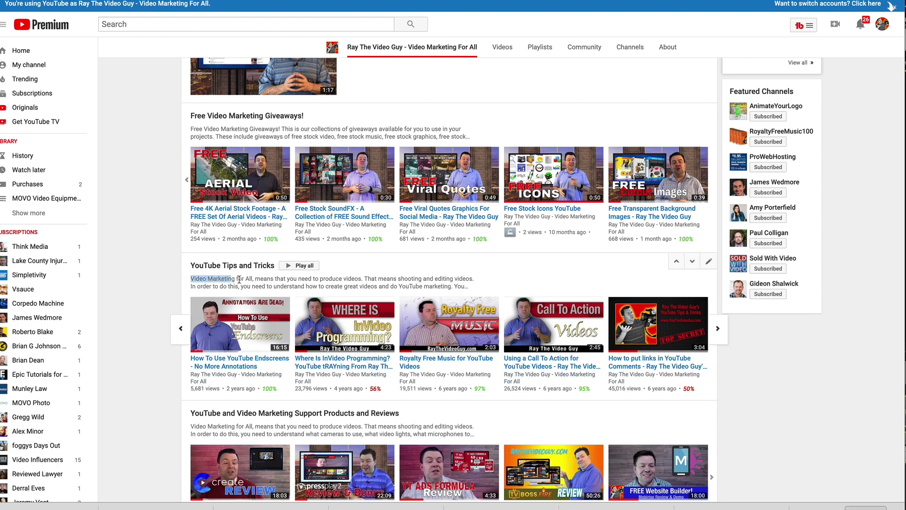
drag(239, 279, 489, 303)
scroll(370, 451, down, 1)
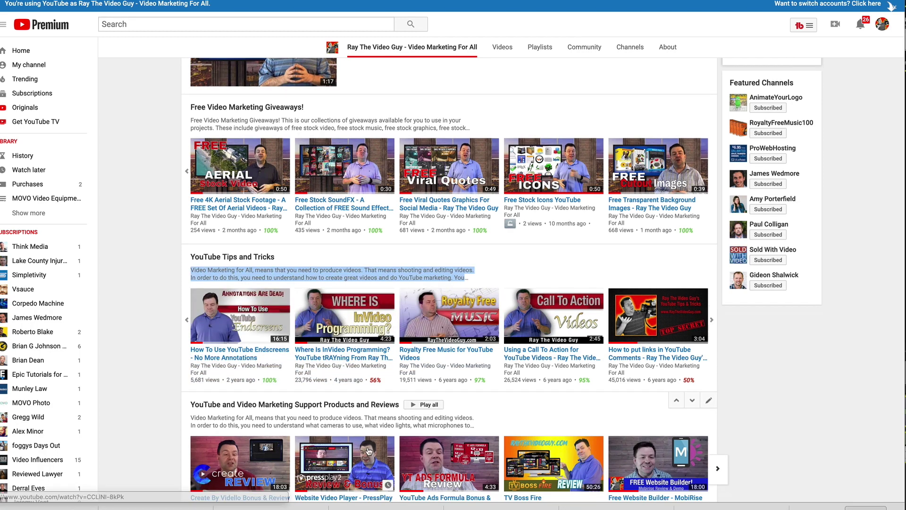
scroll(370, 450, down, 6)
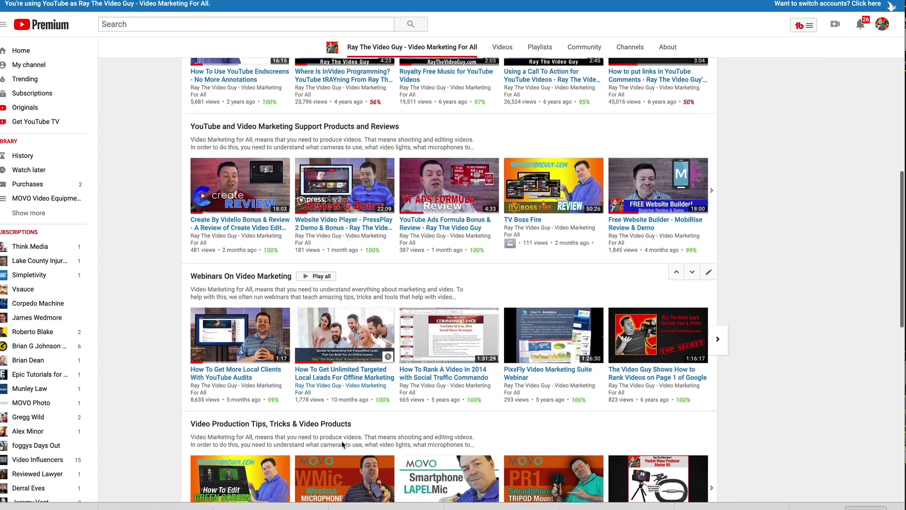
scroll(342, 445, down, 4)
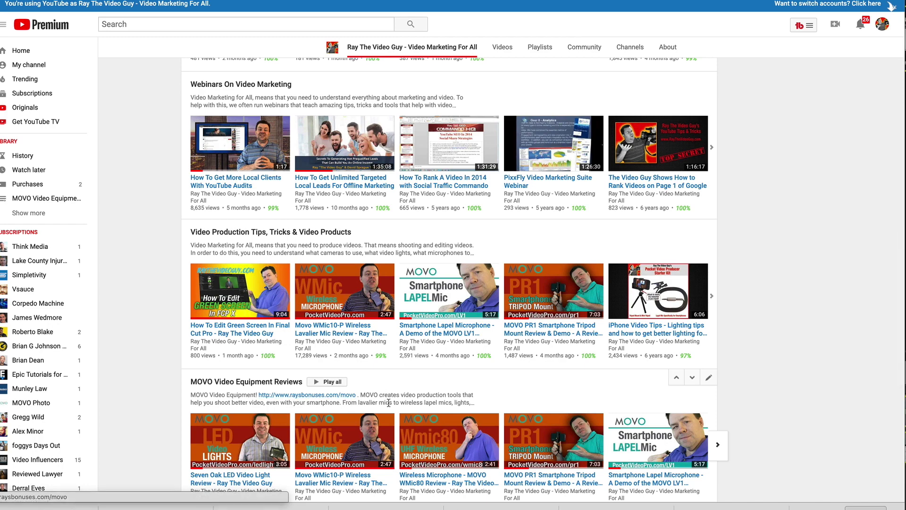
scroll(389, 403, down, 2)
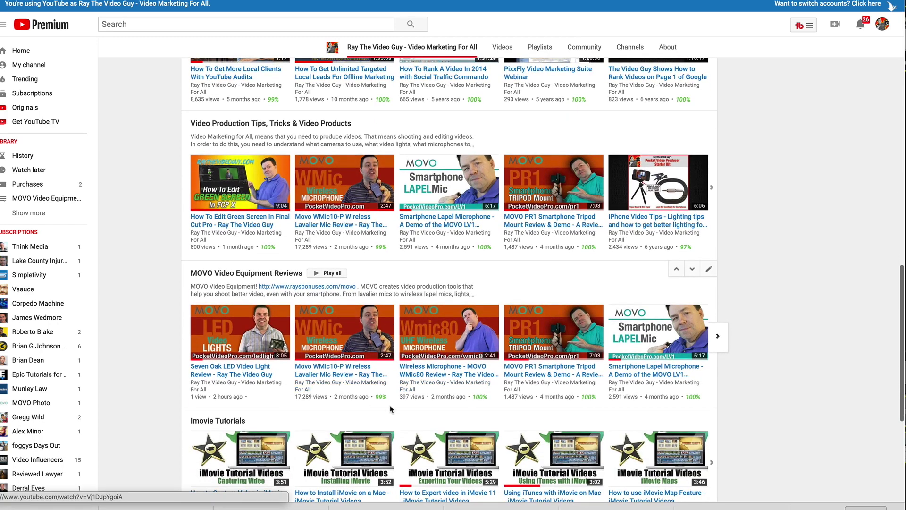
scroll(387, 406, down, 3)
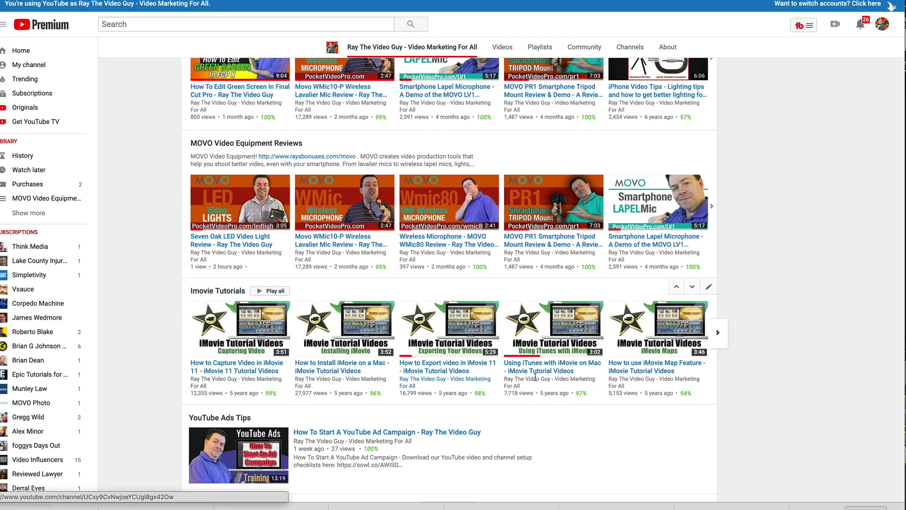
scroll(525, 378, up, 2)
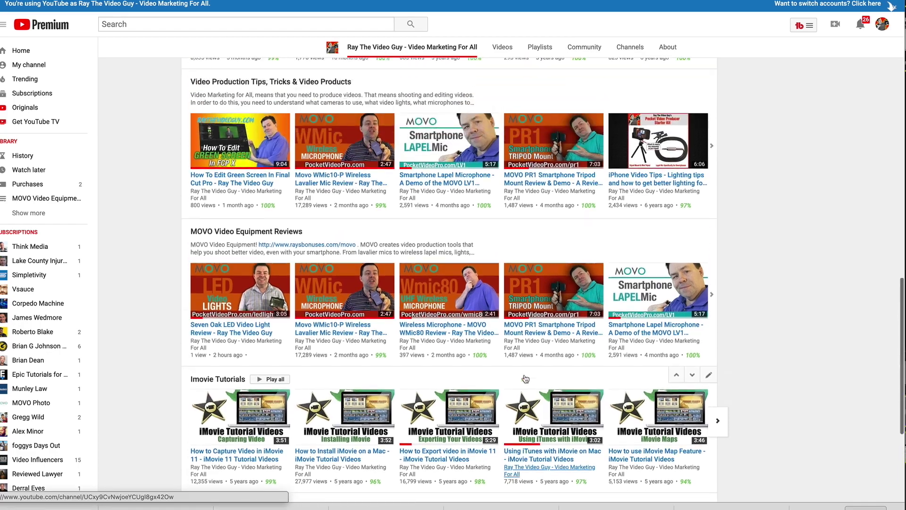
scroll(526, 379, up, 15)
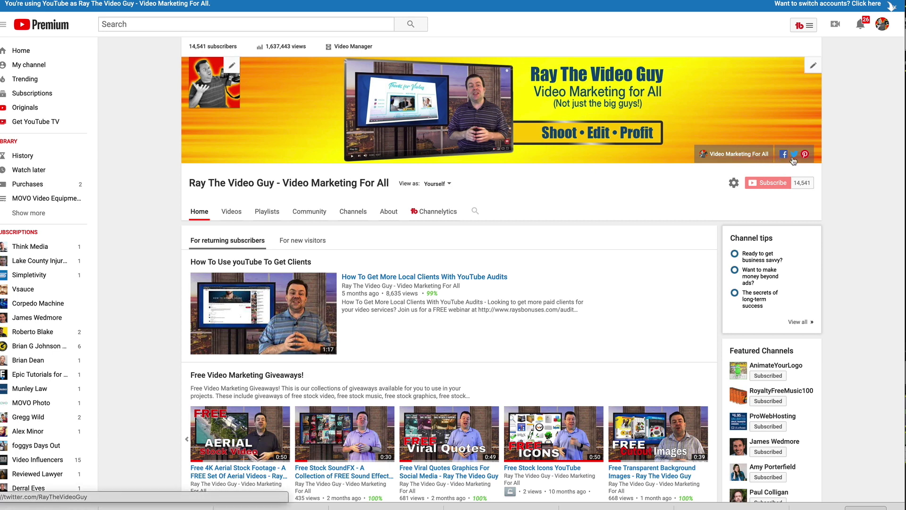
- Open the channel art links for editing, set the first 5 custom links to overlay the channel art, and save
click(813, 68)
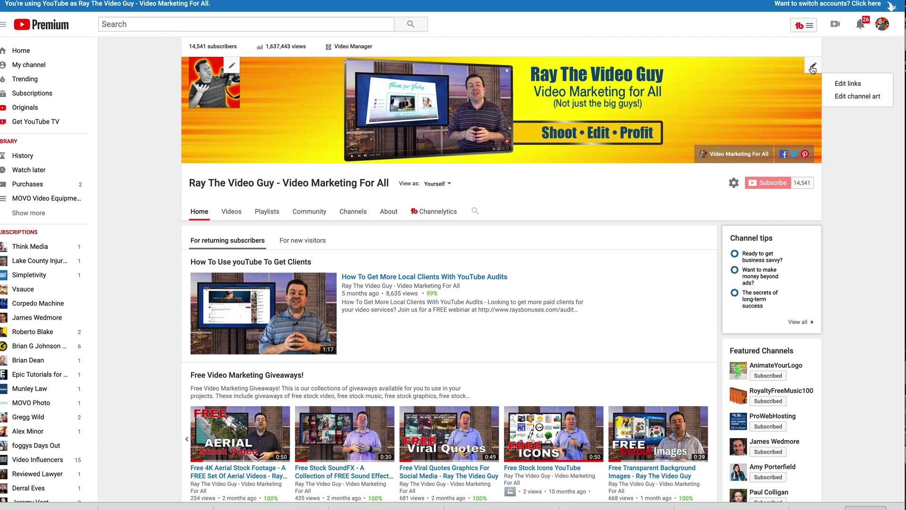
click(854, 90)
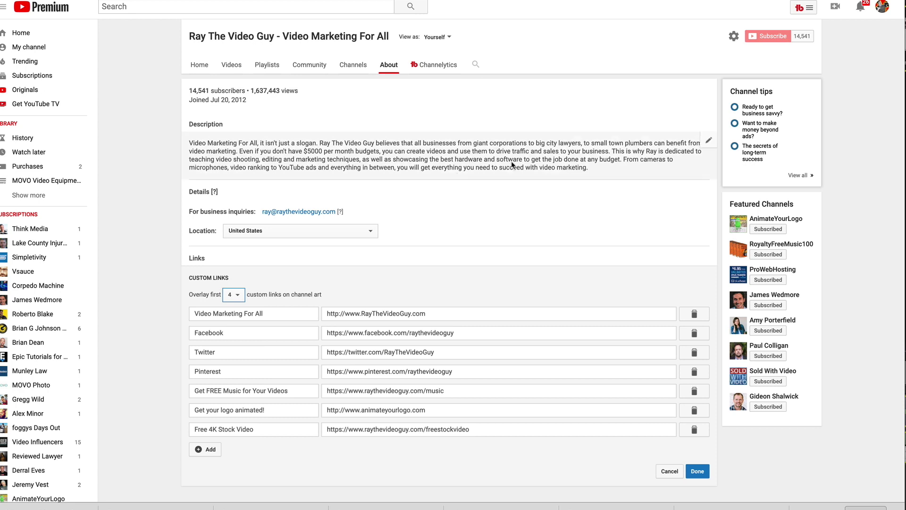
scroll(392, 163, down, 1)
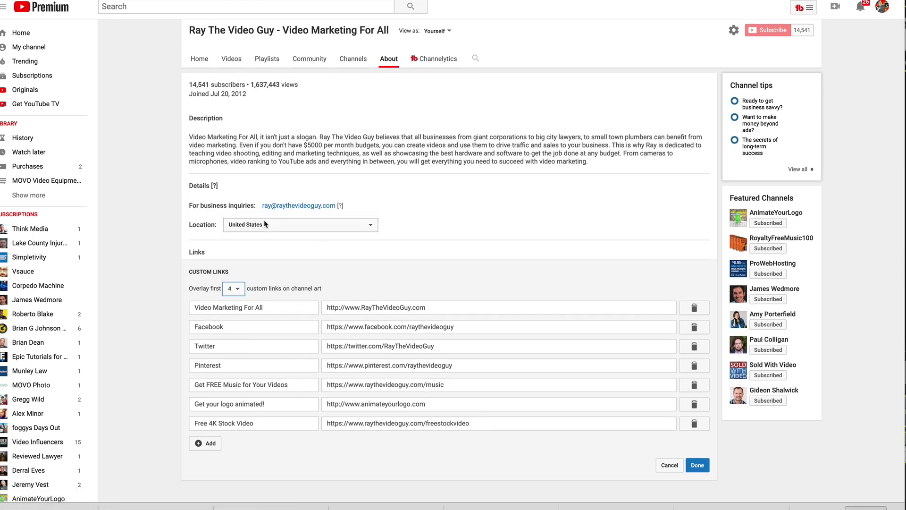
scroll(228, 235, down, 1)
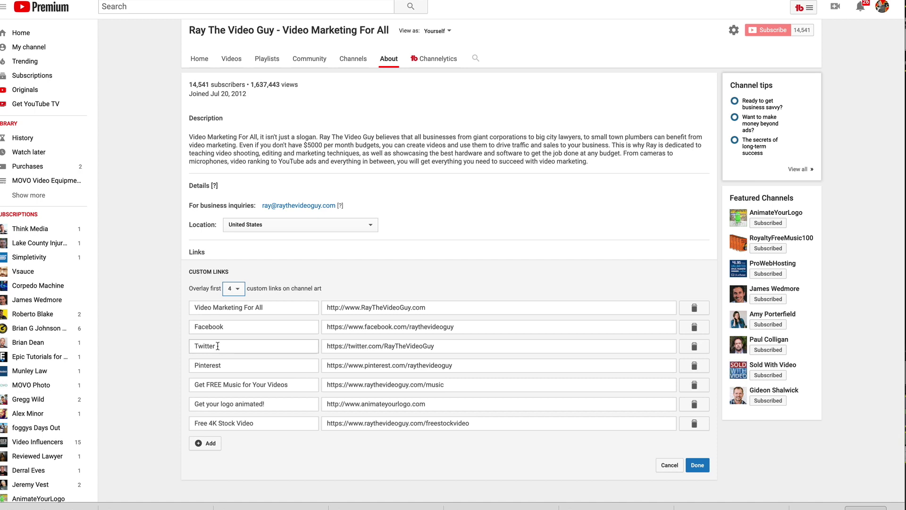
scroll(283, 382, down, 1)
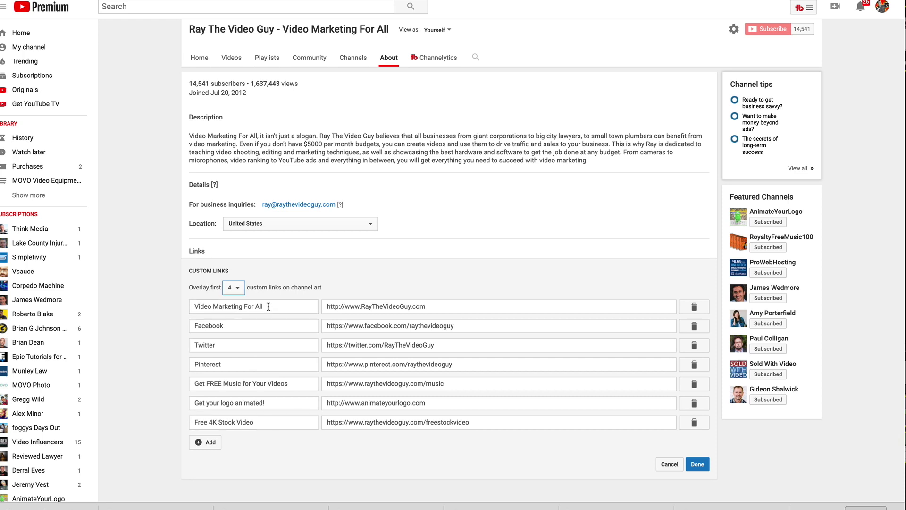
click(238, 289)
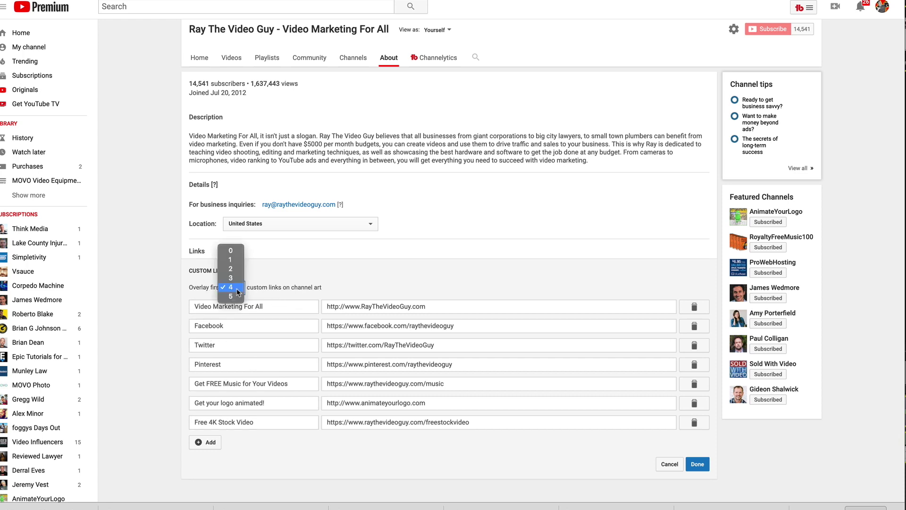
click(232, 294)
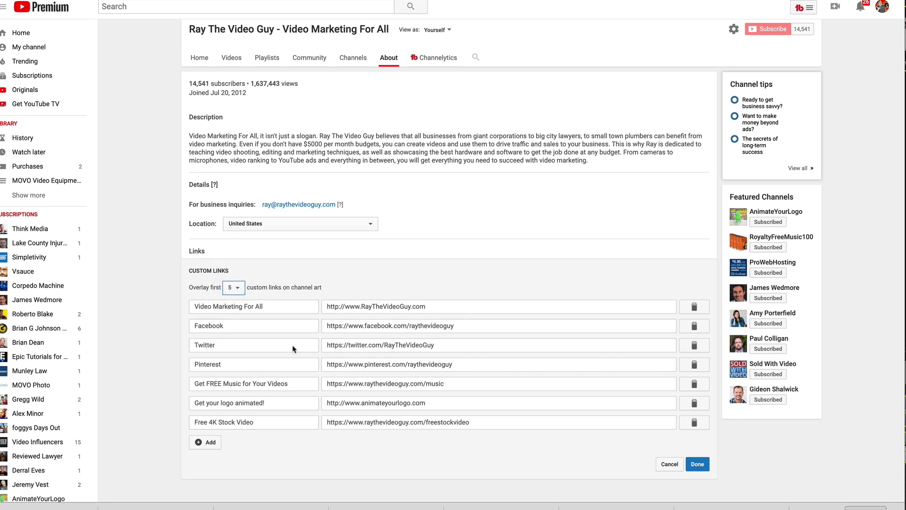
click(696, 465)
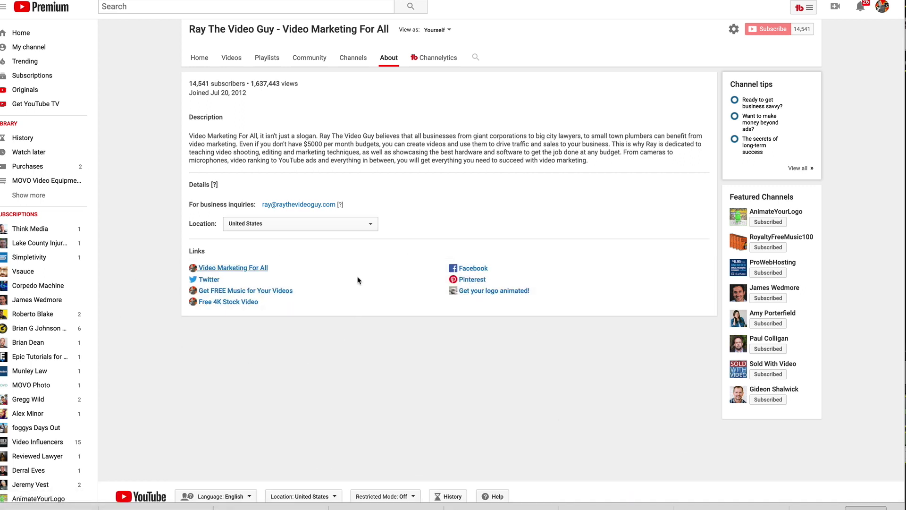
scroll(508, 214, up, 3)
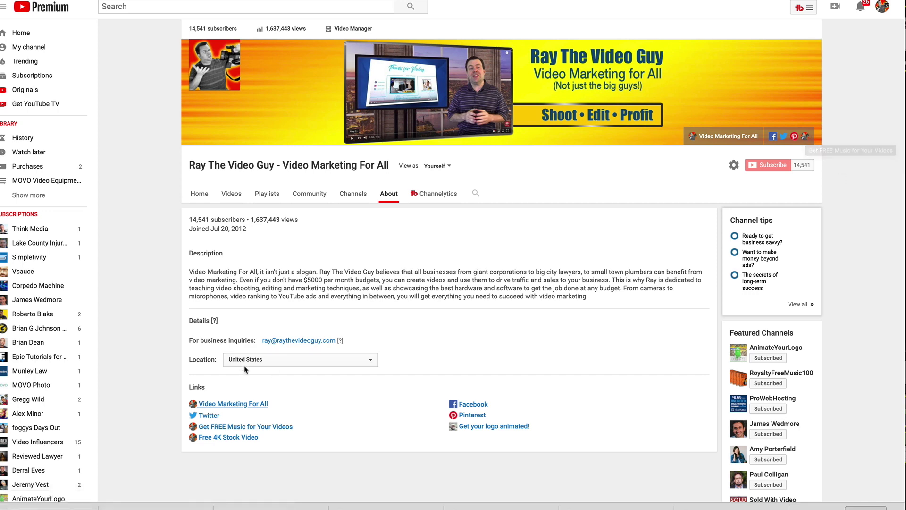
scroll(311, 332, down, 2)
scroll(314, 330, up, 3)
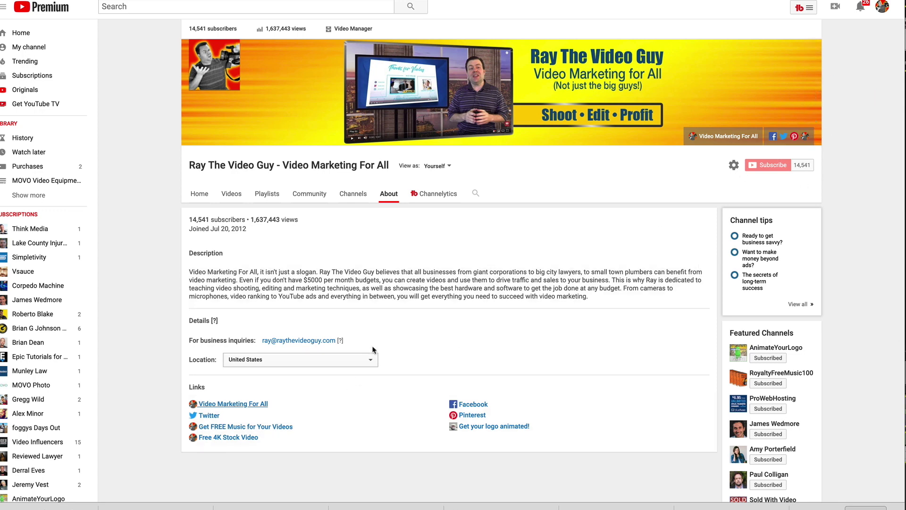
- Go back to the channel's home page and compare the new visitors view with the returning subscribers view
scroll(375, 350, down, 2)
scroll(391, 349, up, 2)
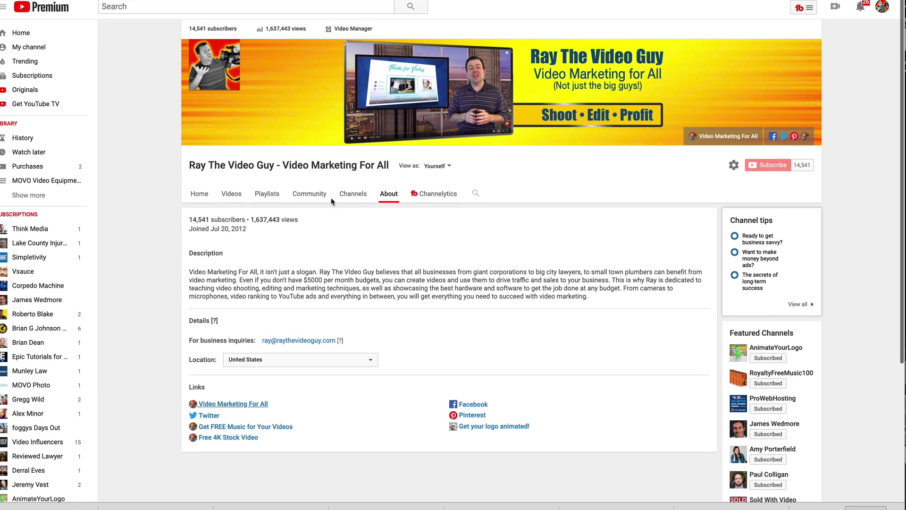
click(201, 198)
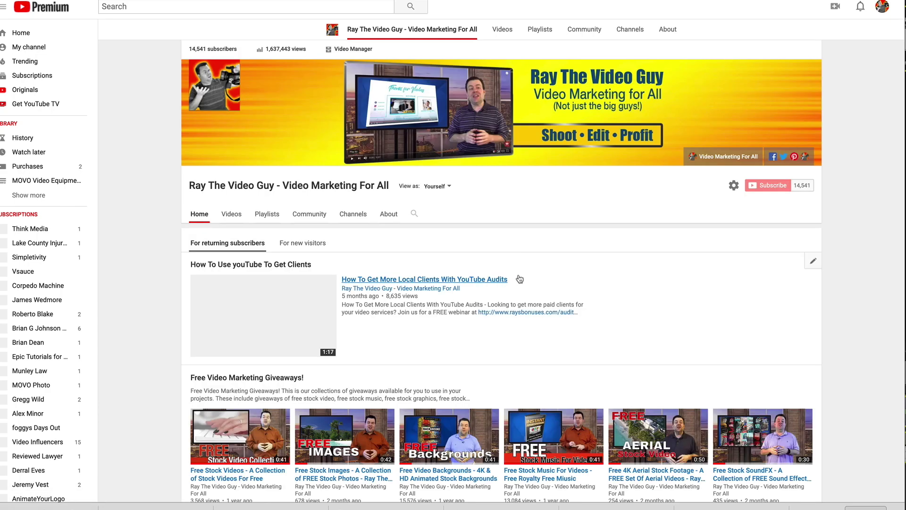
scroll(522, 279, down, 2)
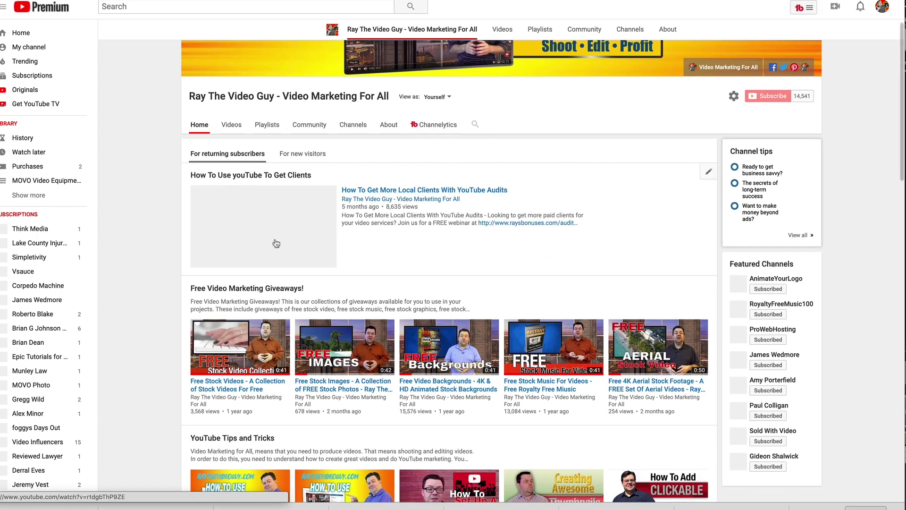
scroll(281, 207, up, 1)
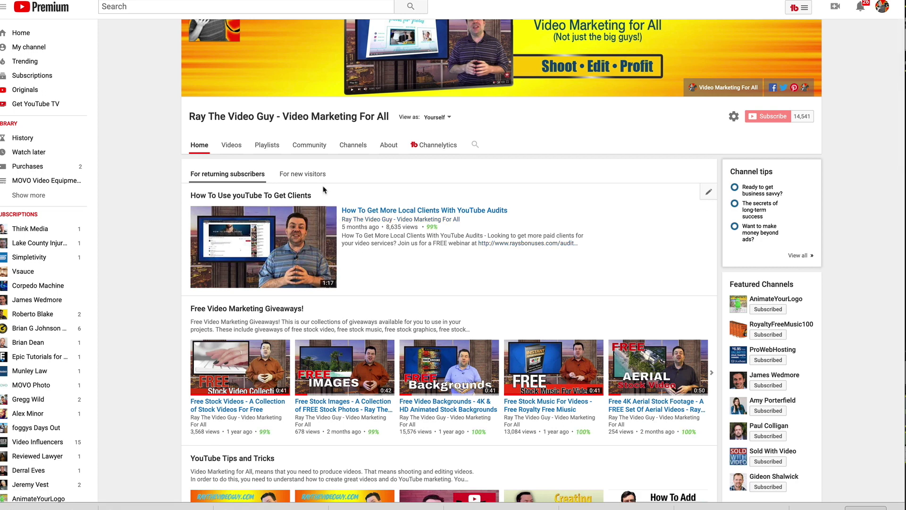
click(314, 176)
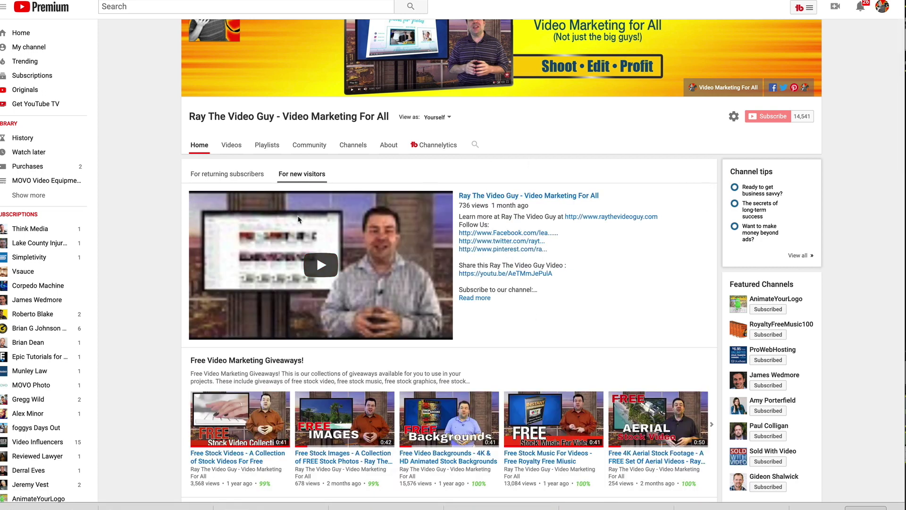
click(215, 179)
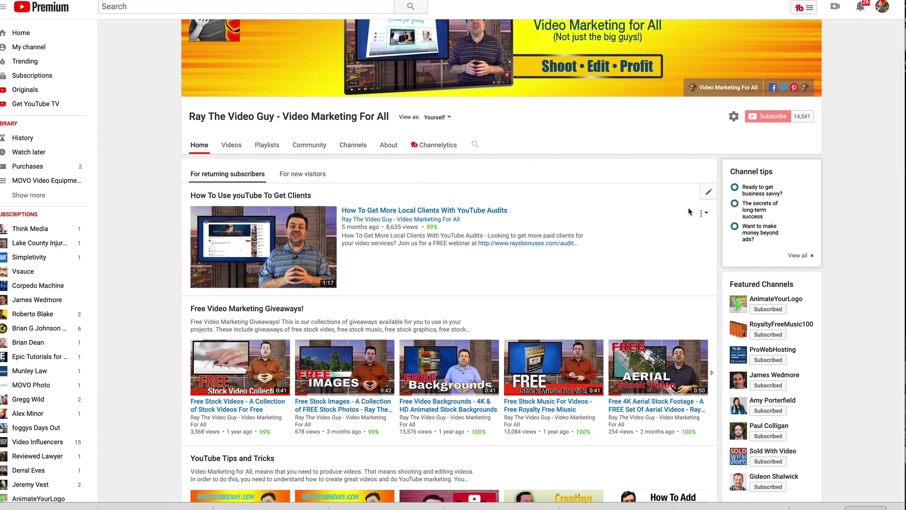
- Open the featured content for returning subscribers for editing, check its options, and finish with the current video kept
click(709, 194)
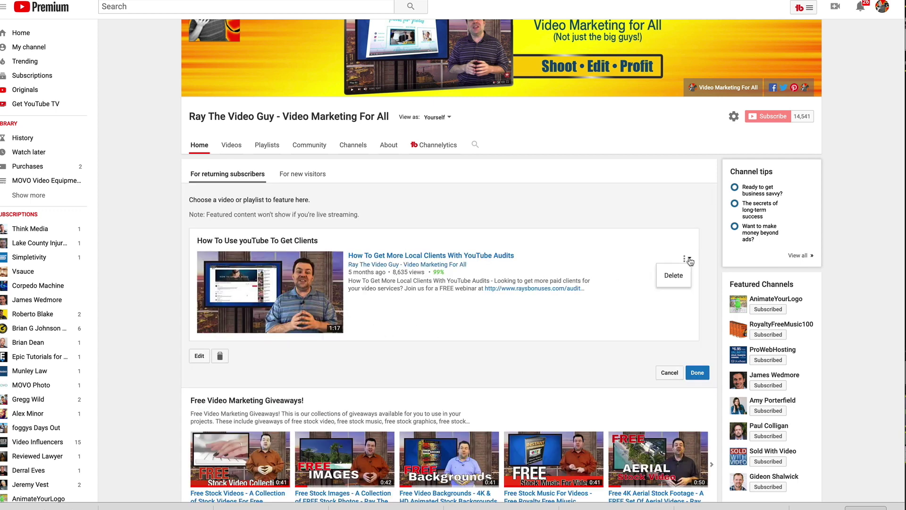
click(376, 375)
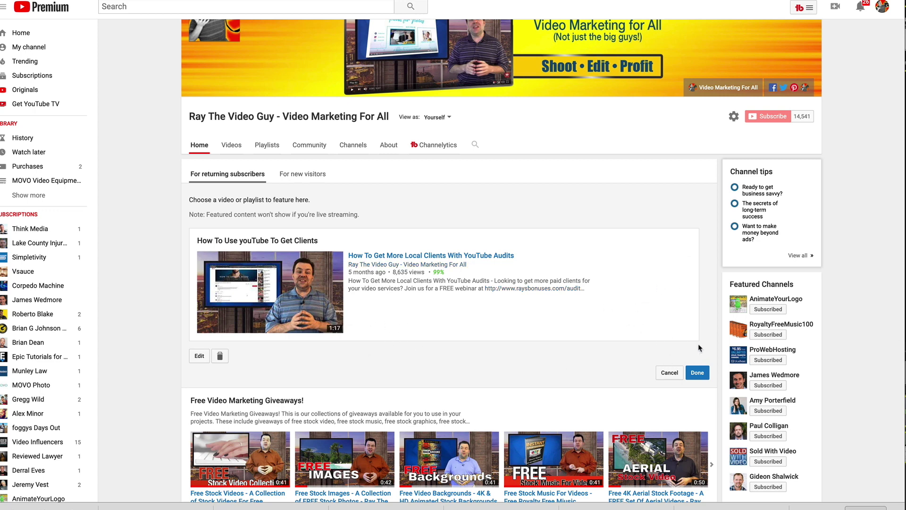
click(697, 373)
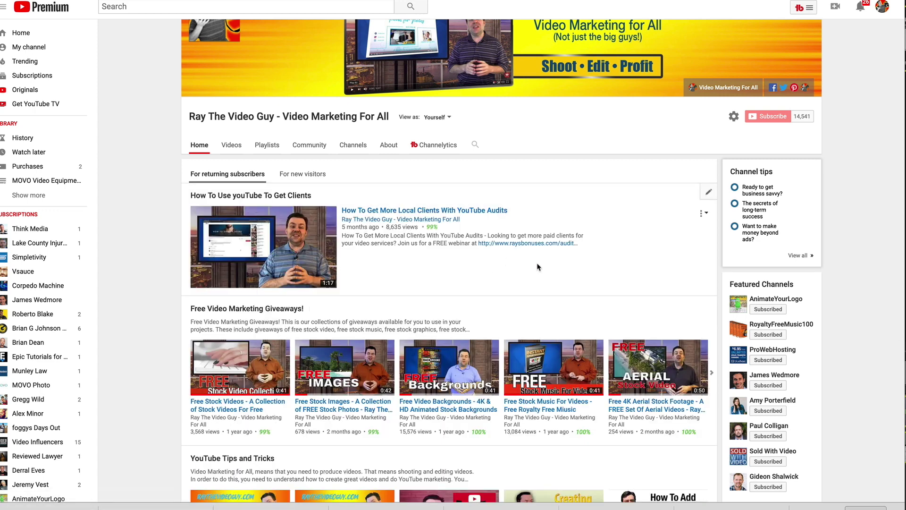
- Examine the Featured Channels list and the channel tips beside the home page sections
scroll(691, 263, down, 3)
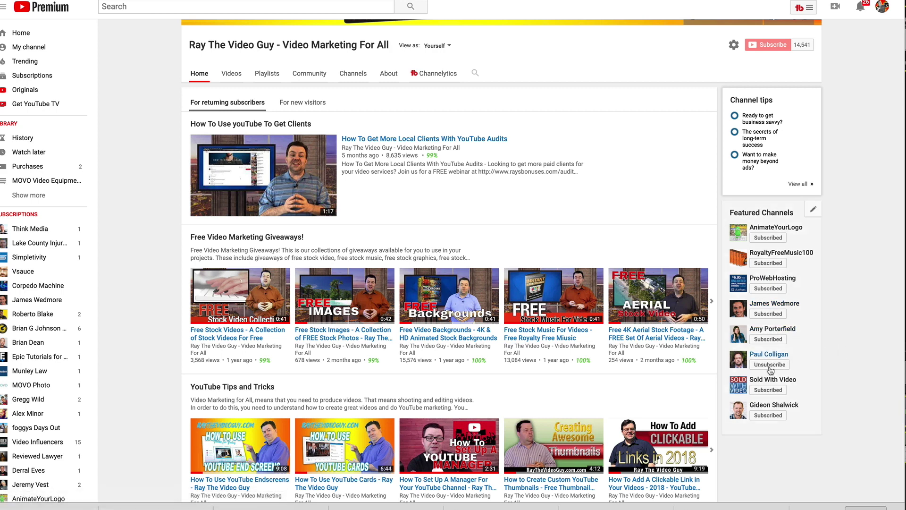
scroll(781, 385, down, 1)
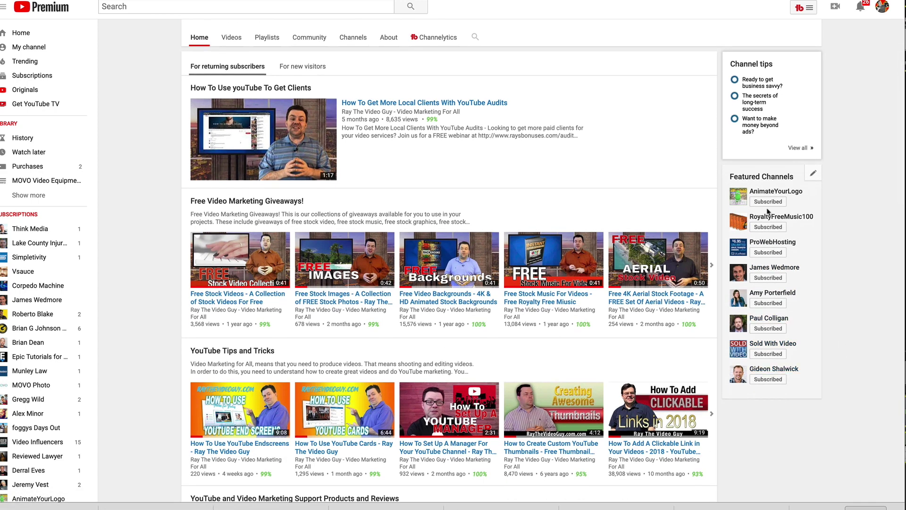
scroll(835, 333, down, 1)
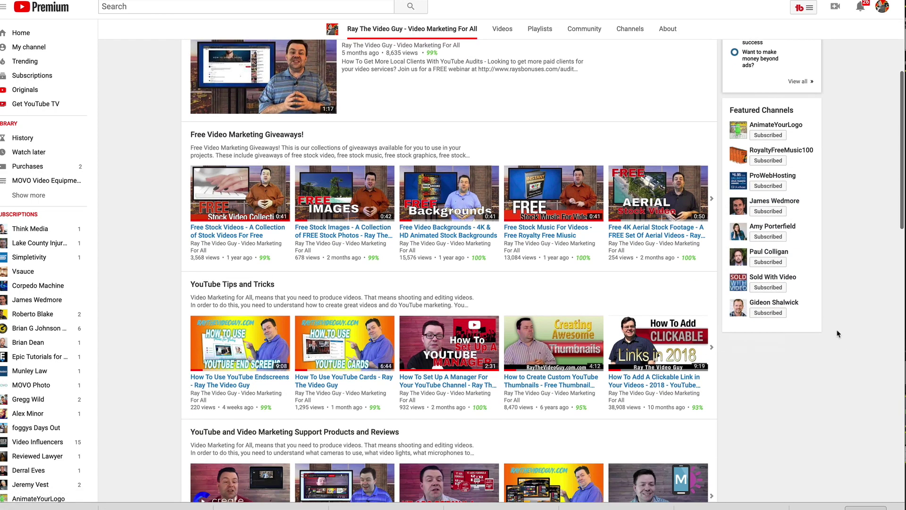
scroll(833, 332, up, 2)
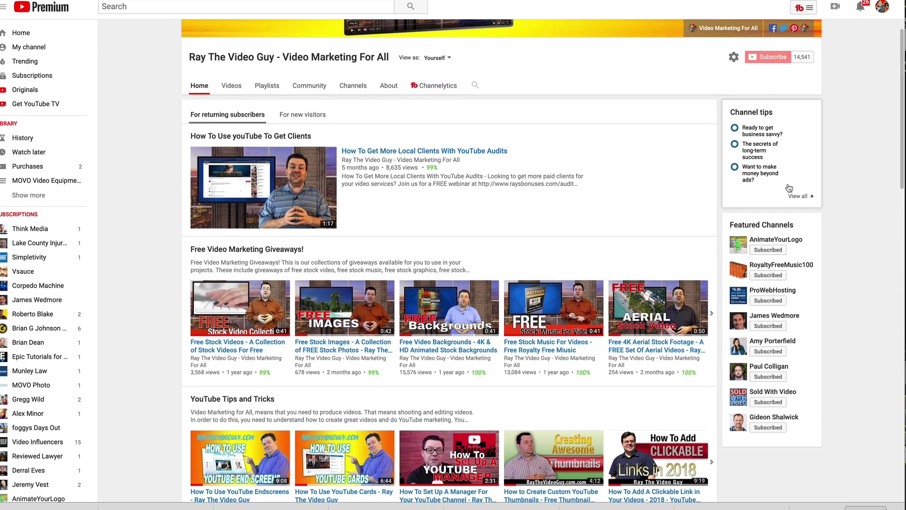
scroll(790, 187, up, 2)
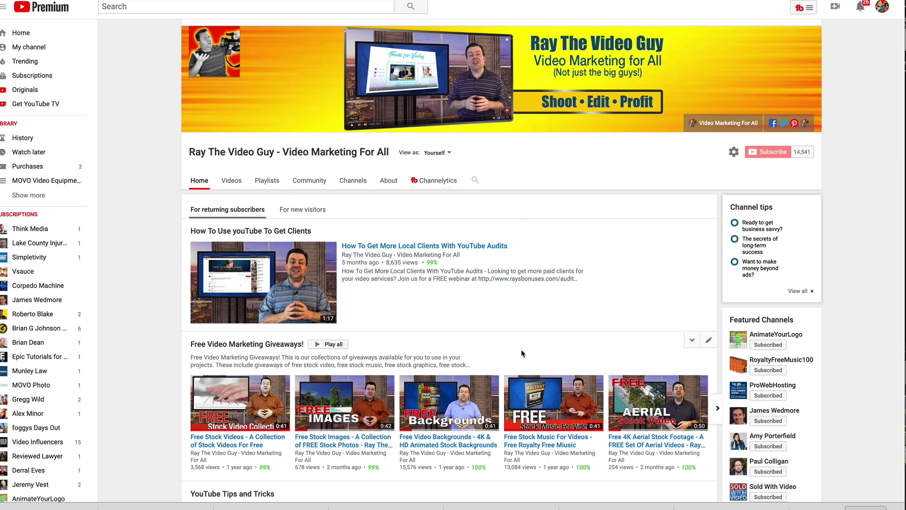
- Review the order of the playlist sections down to YouTube Ads Tips and back up the home page
scroll(570, 349, down, 10)
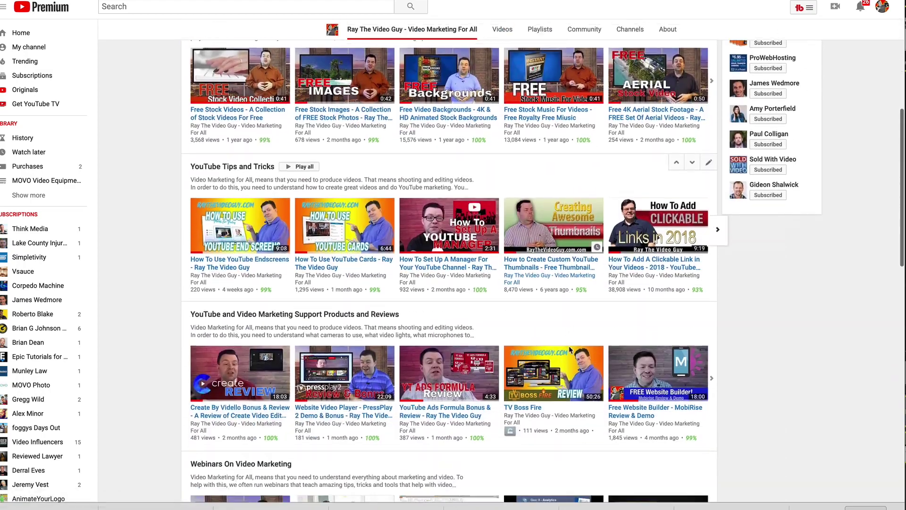
scroll(570, 349, down, 9)
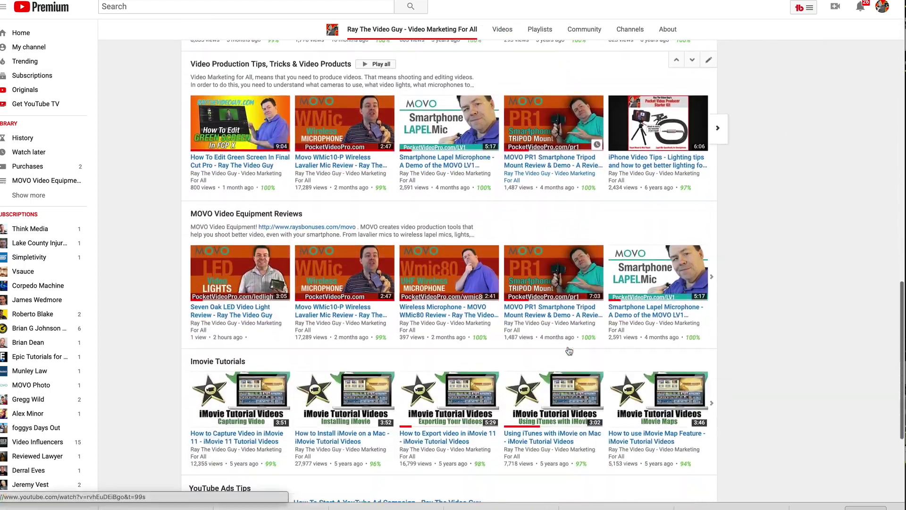
scroll(590, 347, down, 4)
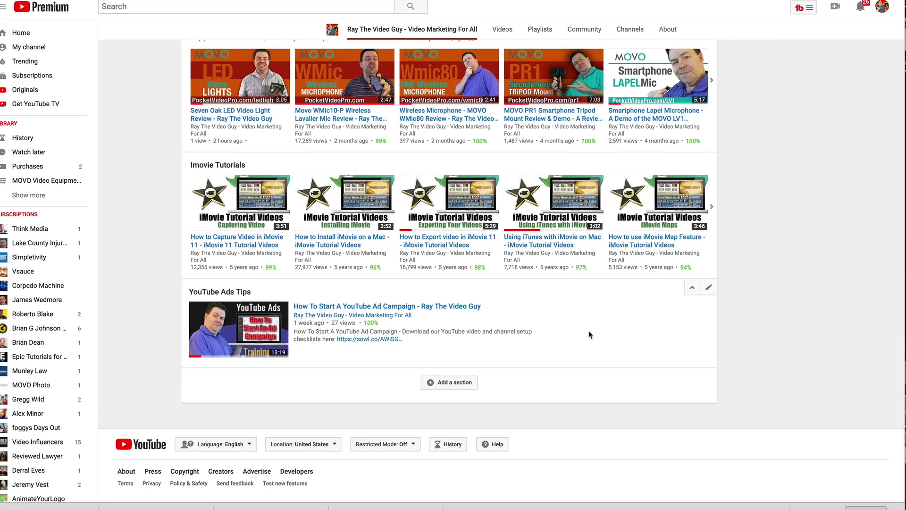
scroll(589, 335, up, 1)
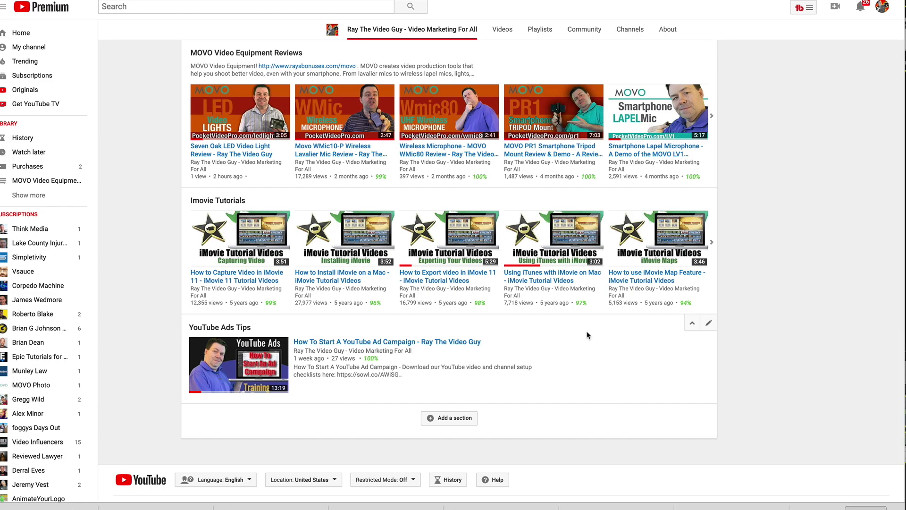
scroll(588, 335, up, 2)
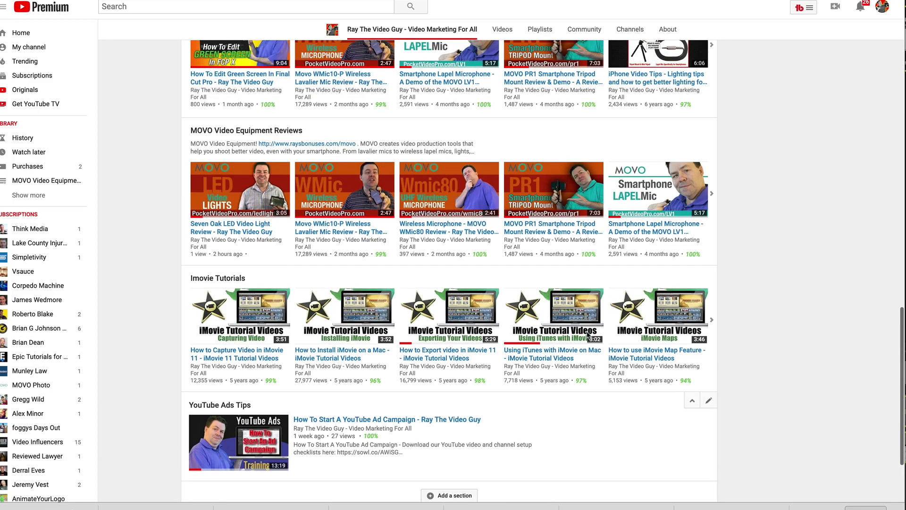
scroll(605, 360, up, 6)
scroll(604, 360, up, 15)
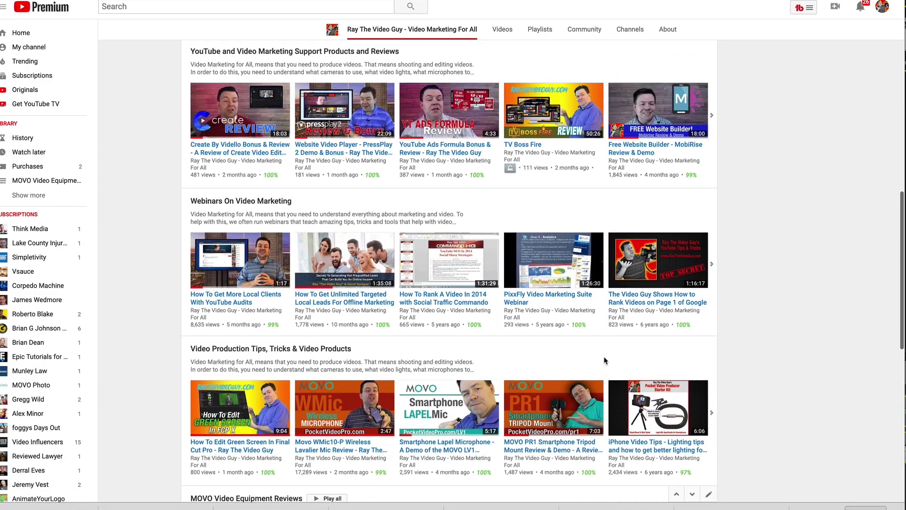